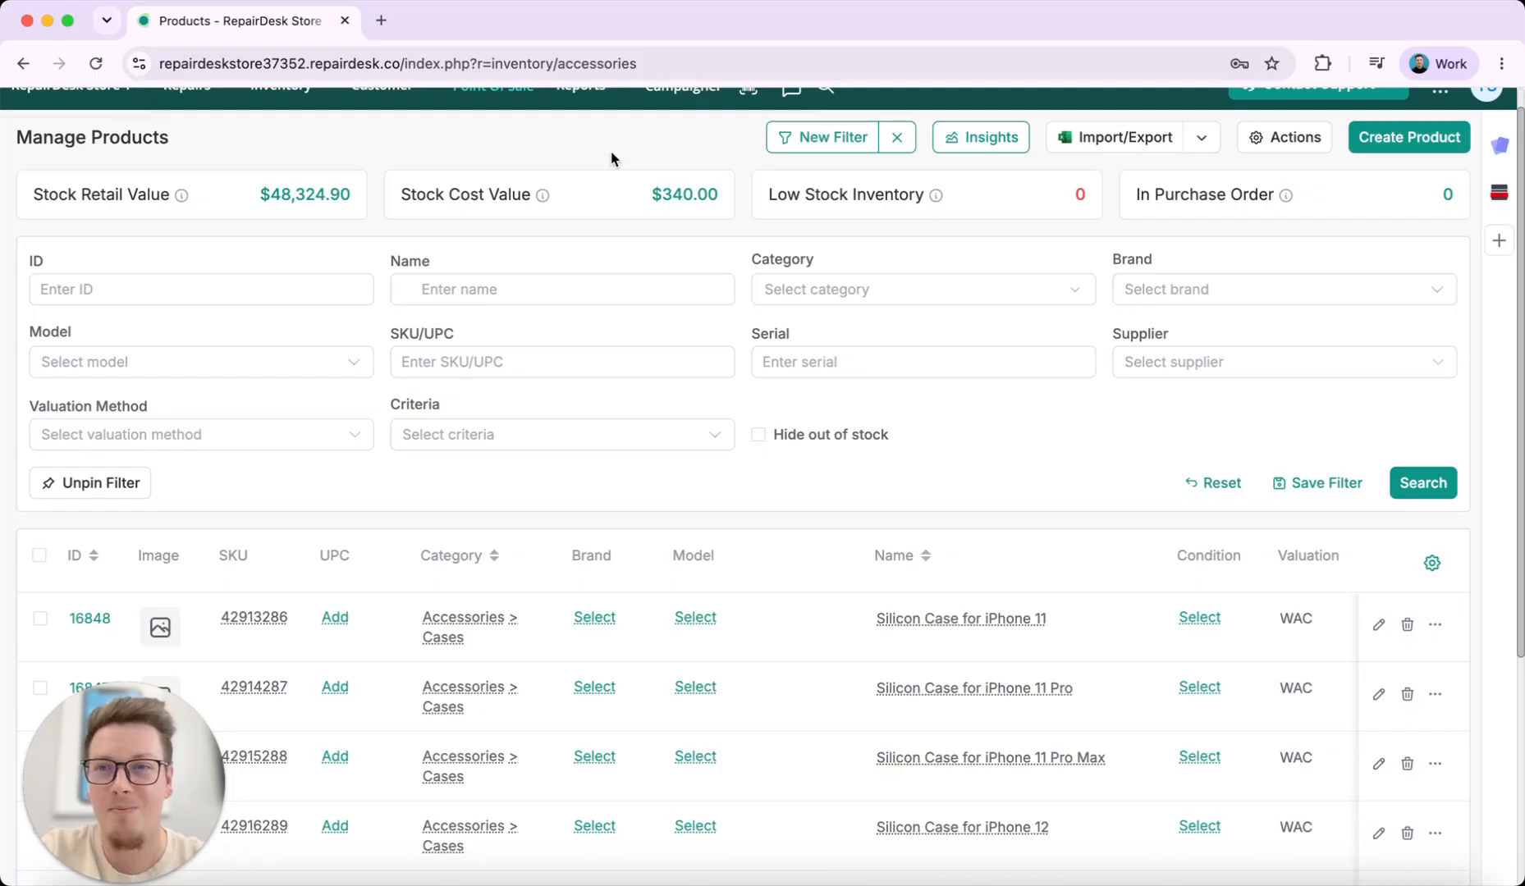
scroll(614, 159, up, 1)
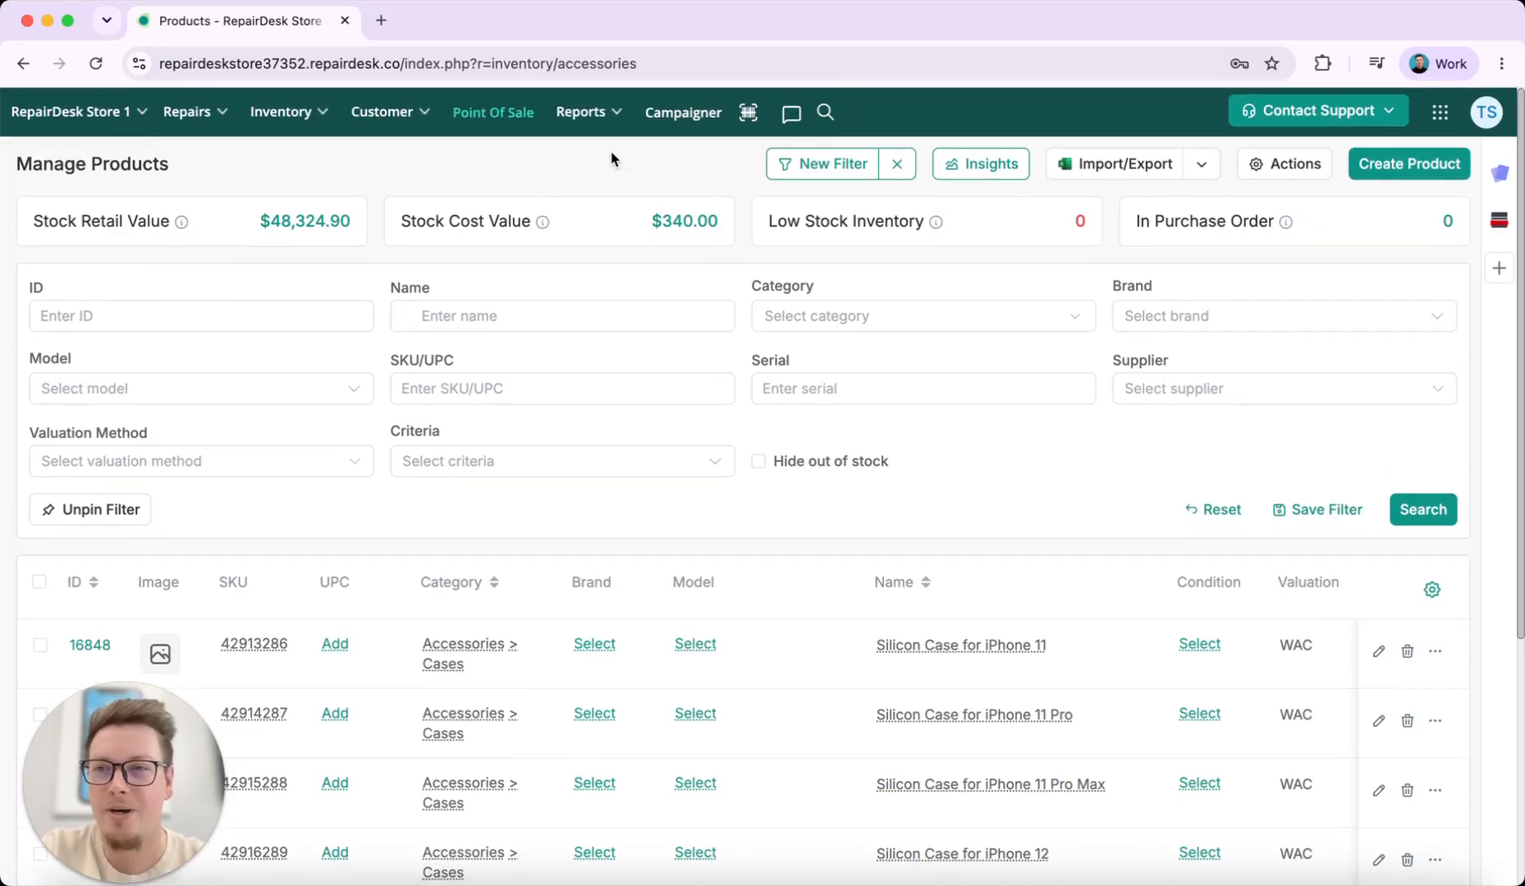
scroll(614, 159, down, 1)
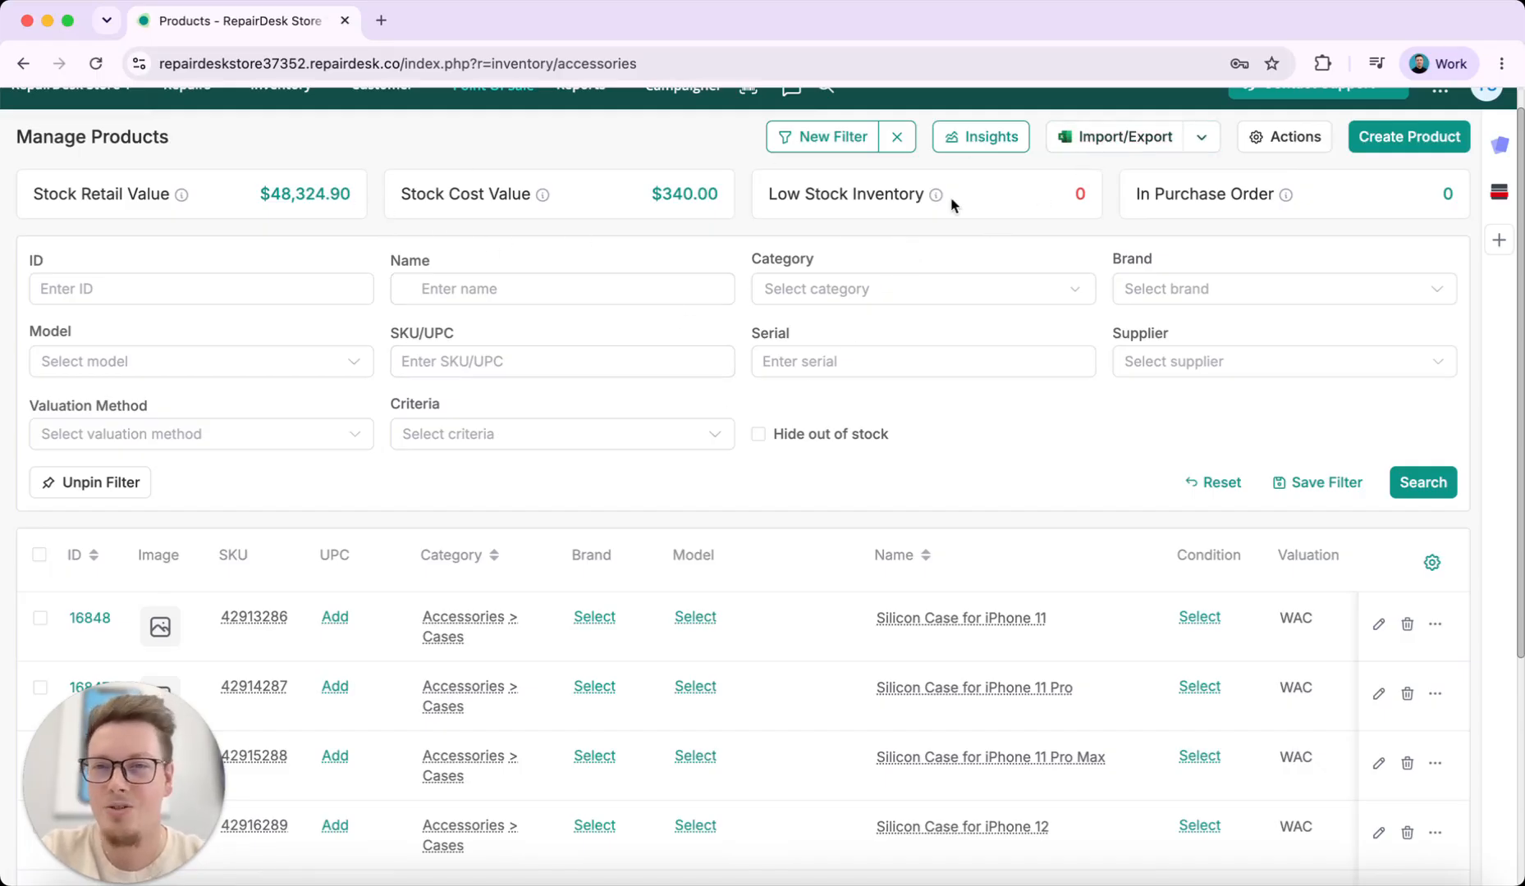
click(864, 290)
click(657, 299)
scroll(658, 299, down, 3)
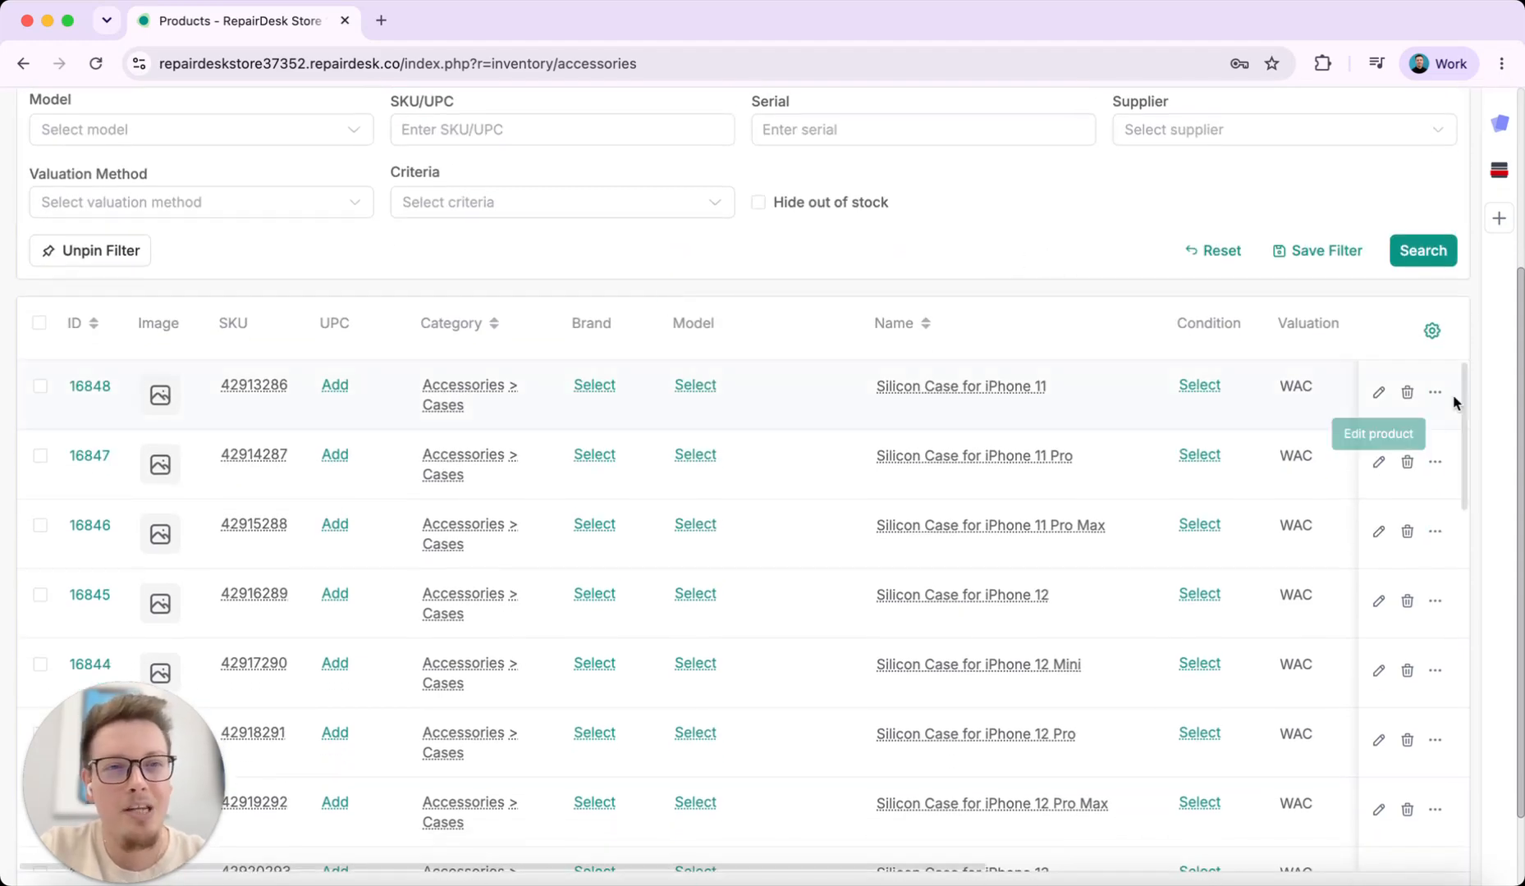
- Examine which columns of the products table can be shown, hidden or reordered, trying the On-Hand column's visibility
click(1433, 331)
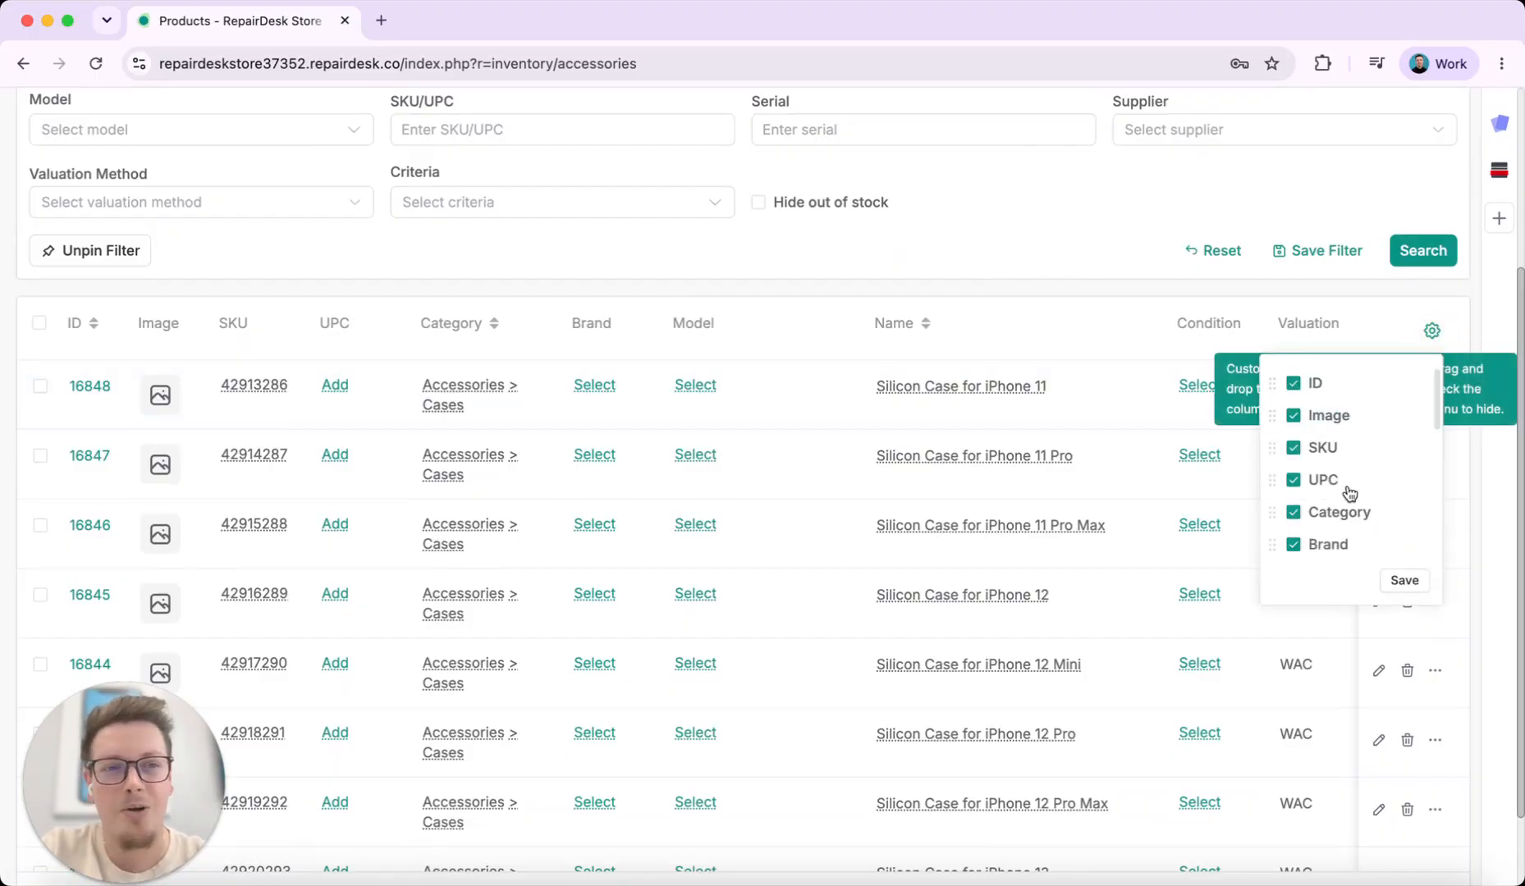
scroll(1347, 493, down, 3)
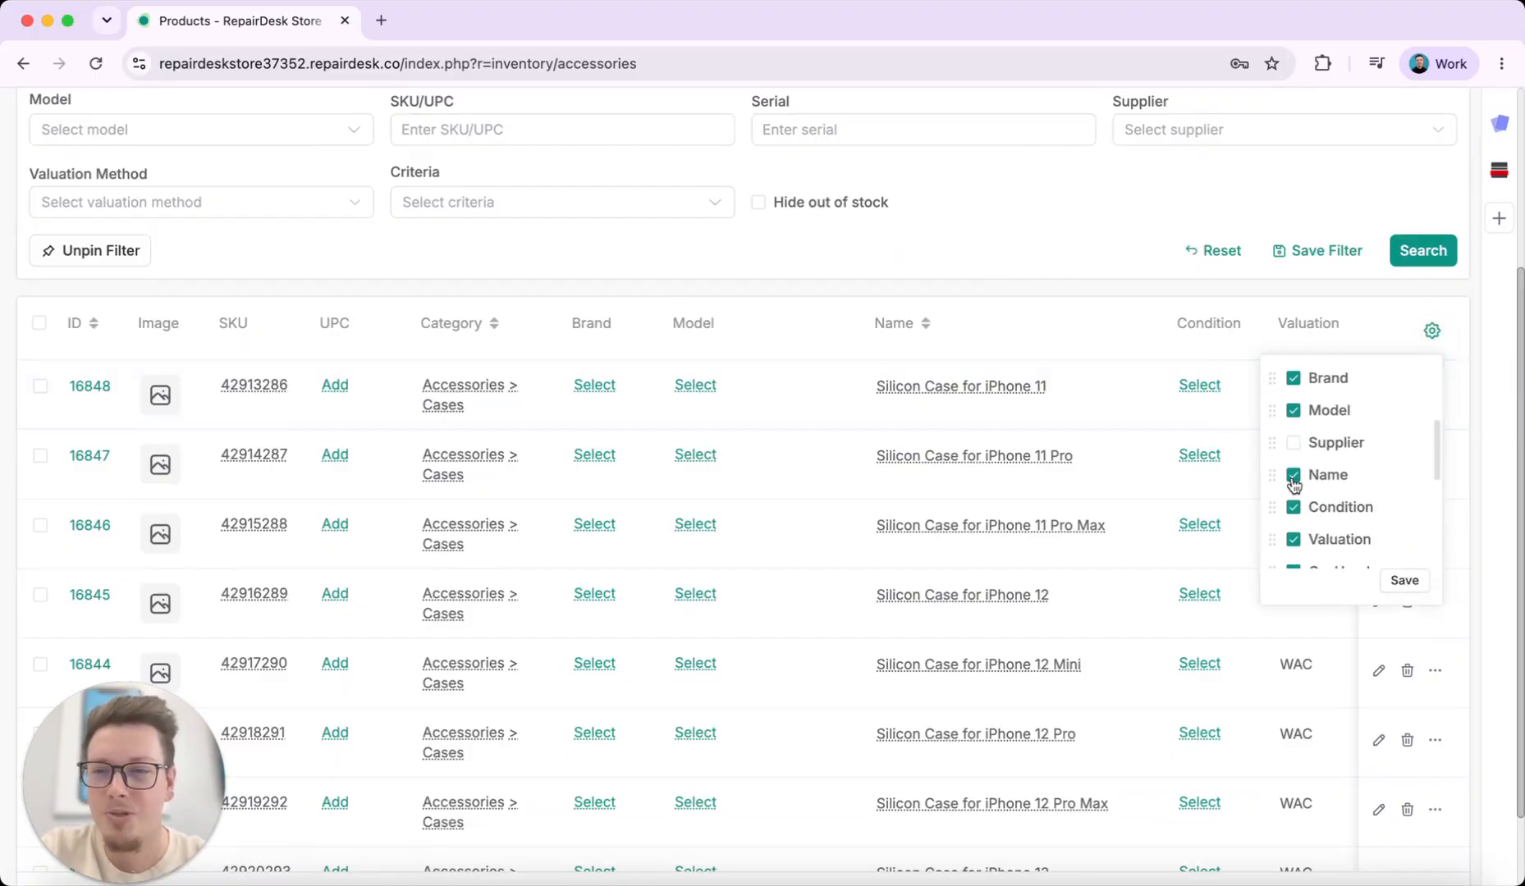
scroll(1294, 484, down, 2)
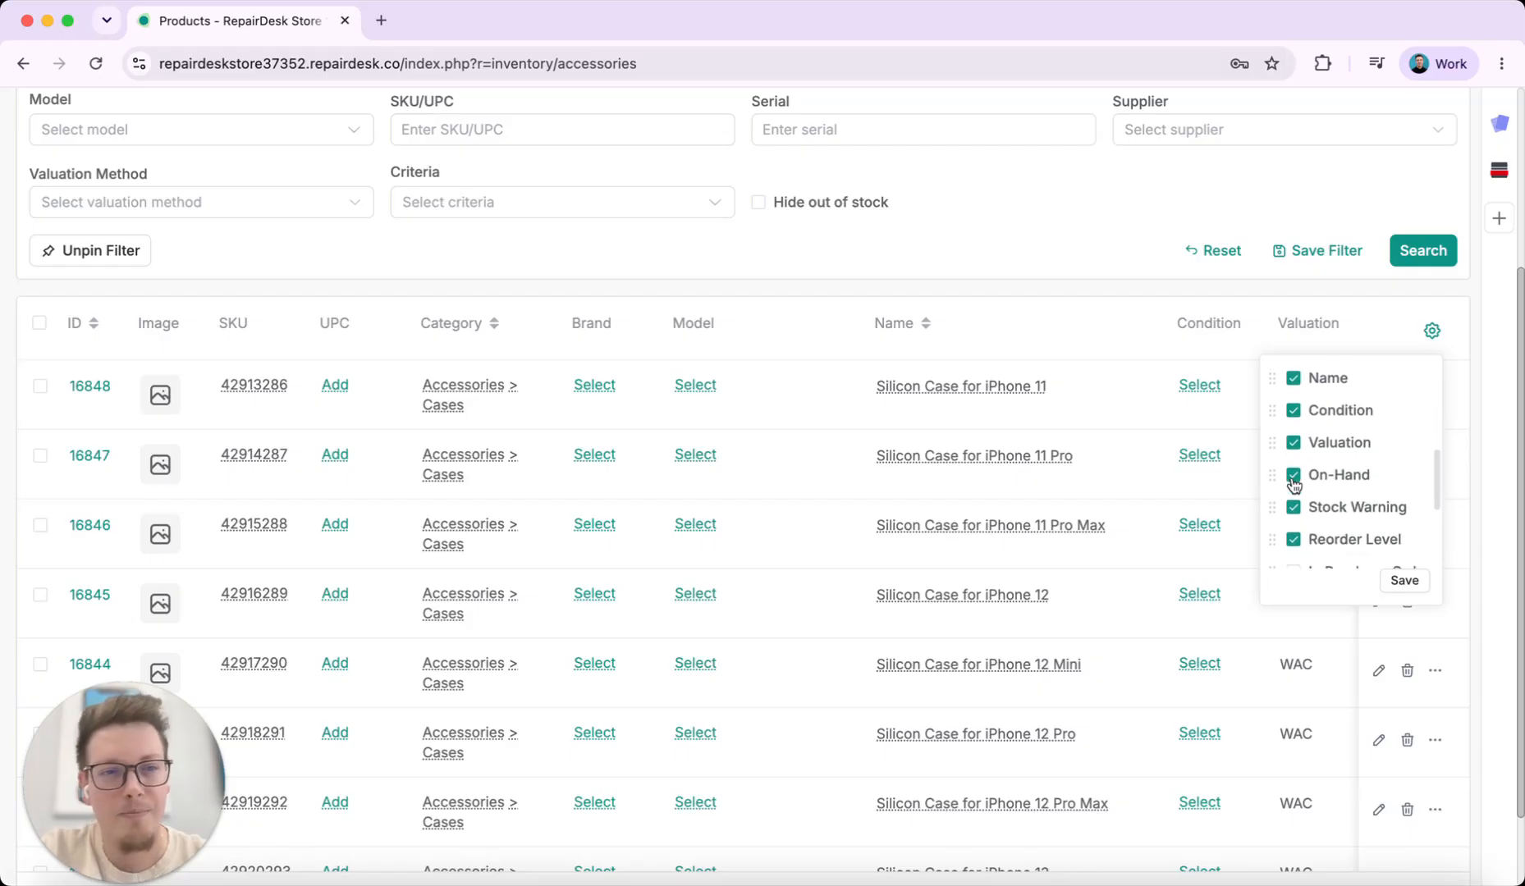
click(1294, 478)
click(1294, 477)
scroll(1294, 480, down, 4)
click(1295, 453)
click(1295, 453)
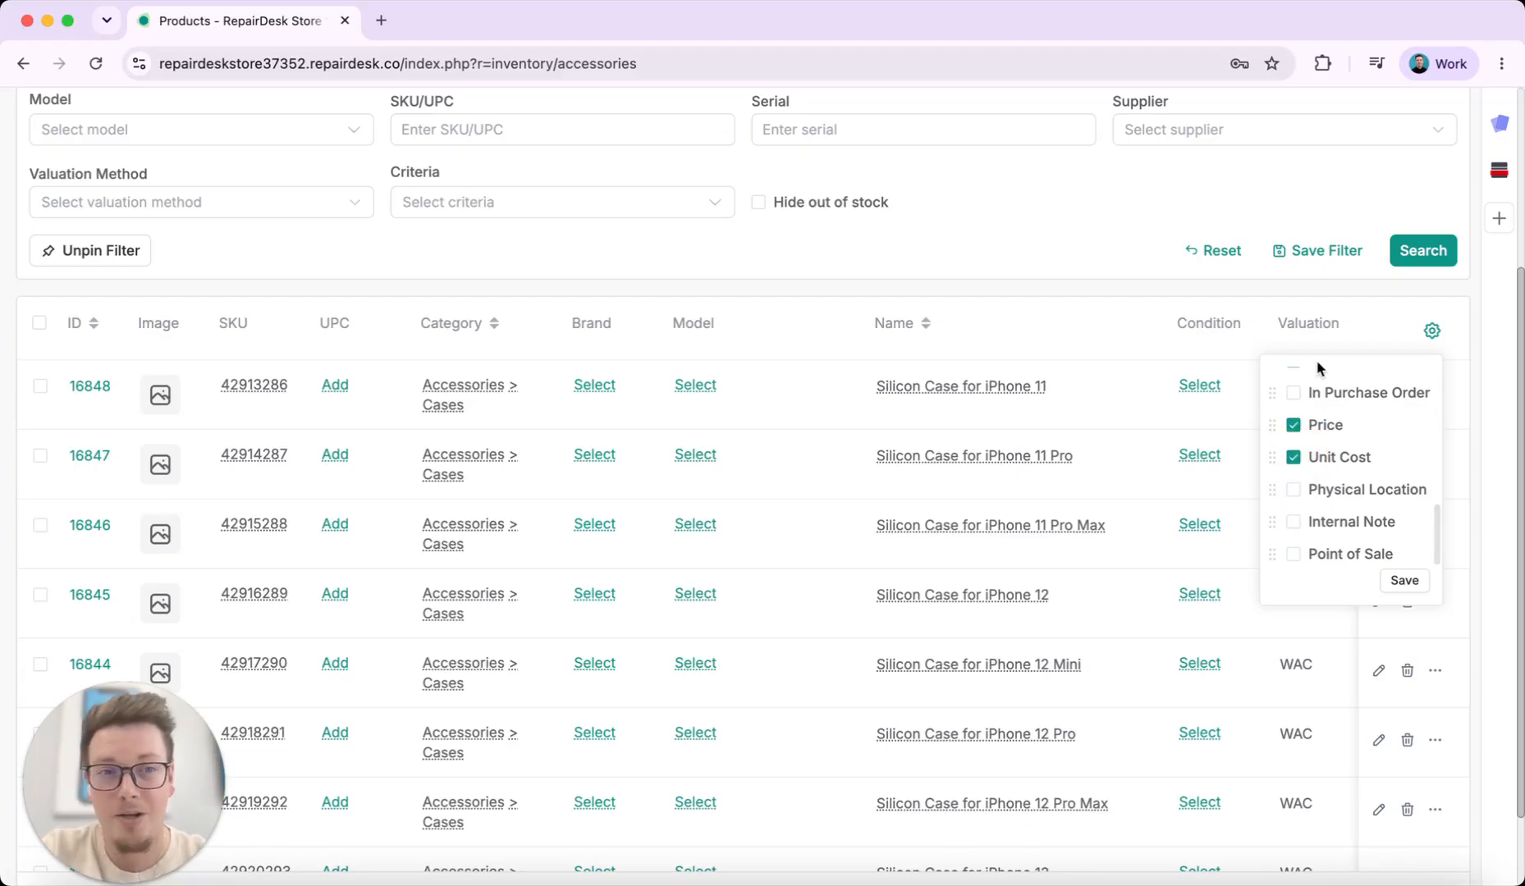
scroll(1314, 459, up, 10)
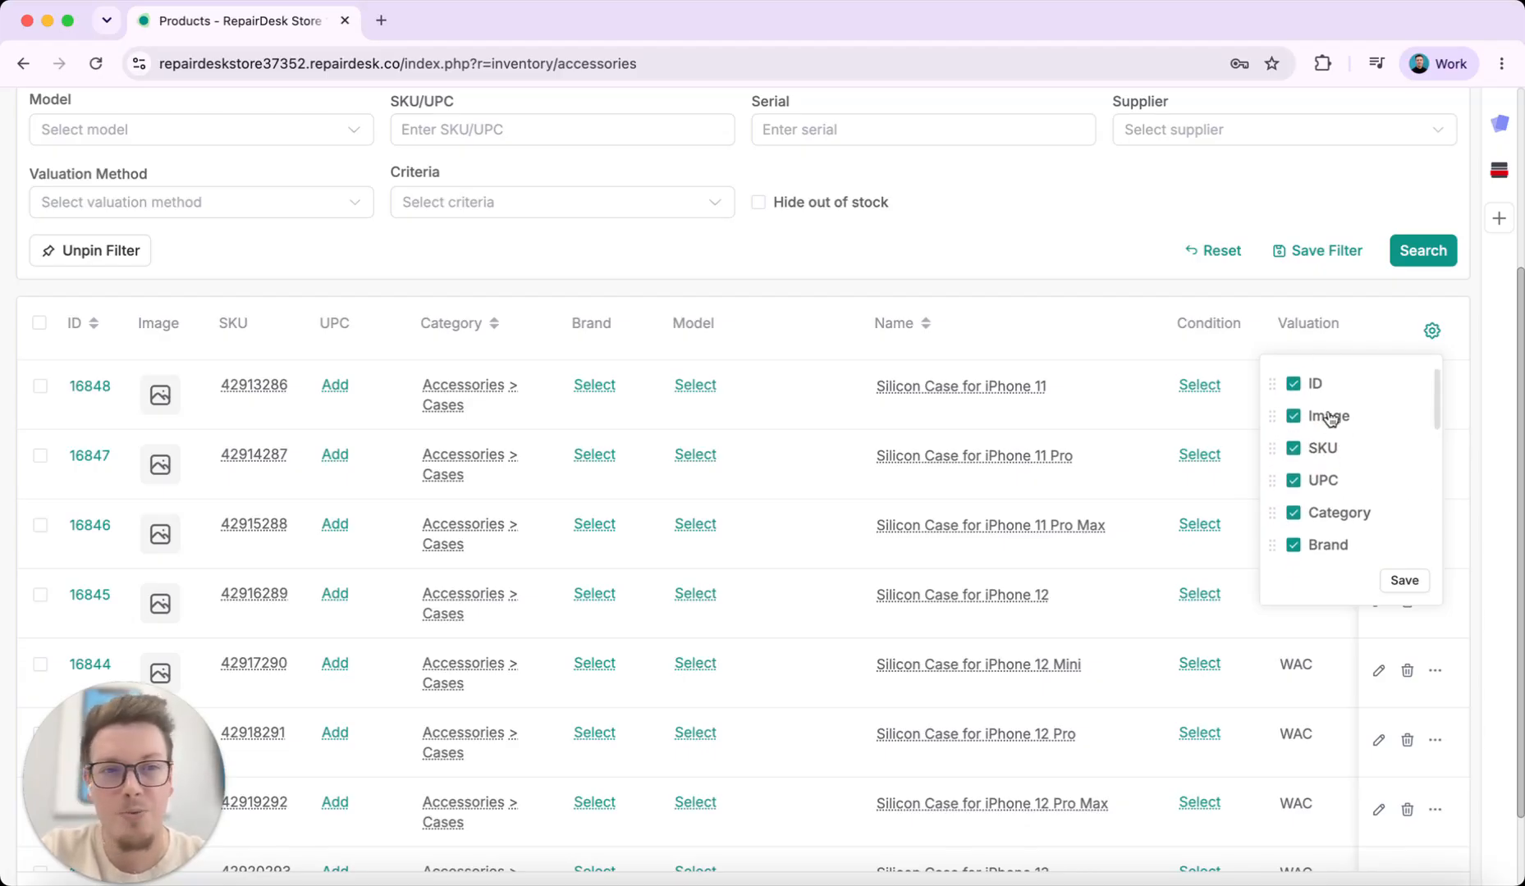
click(1107, 289)
- Select the first four Silicon Case products, from iPhone 11 to iPhone 12, and open the bulk actions available for them
scroll(1107, 289, down, 2)
scroll(1107, 290, up, 4)
scroll(1107, 290, up, 1)
click(39, 469)
click(39, 538)
click(39, 607)
click(40, 677)
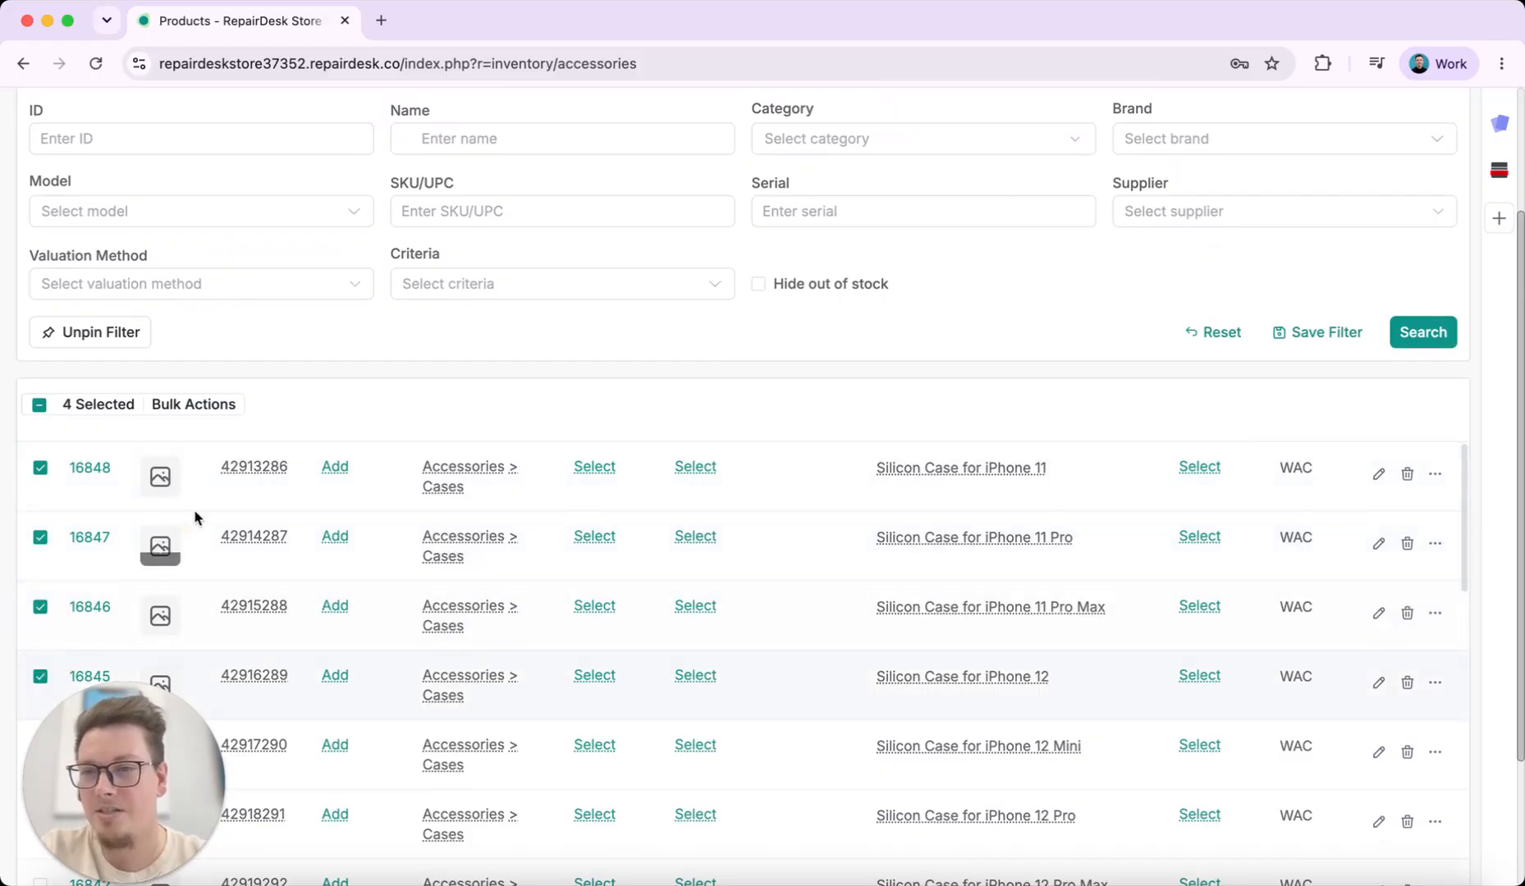
click(201, 402)
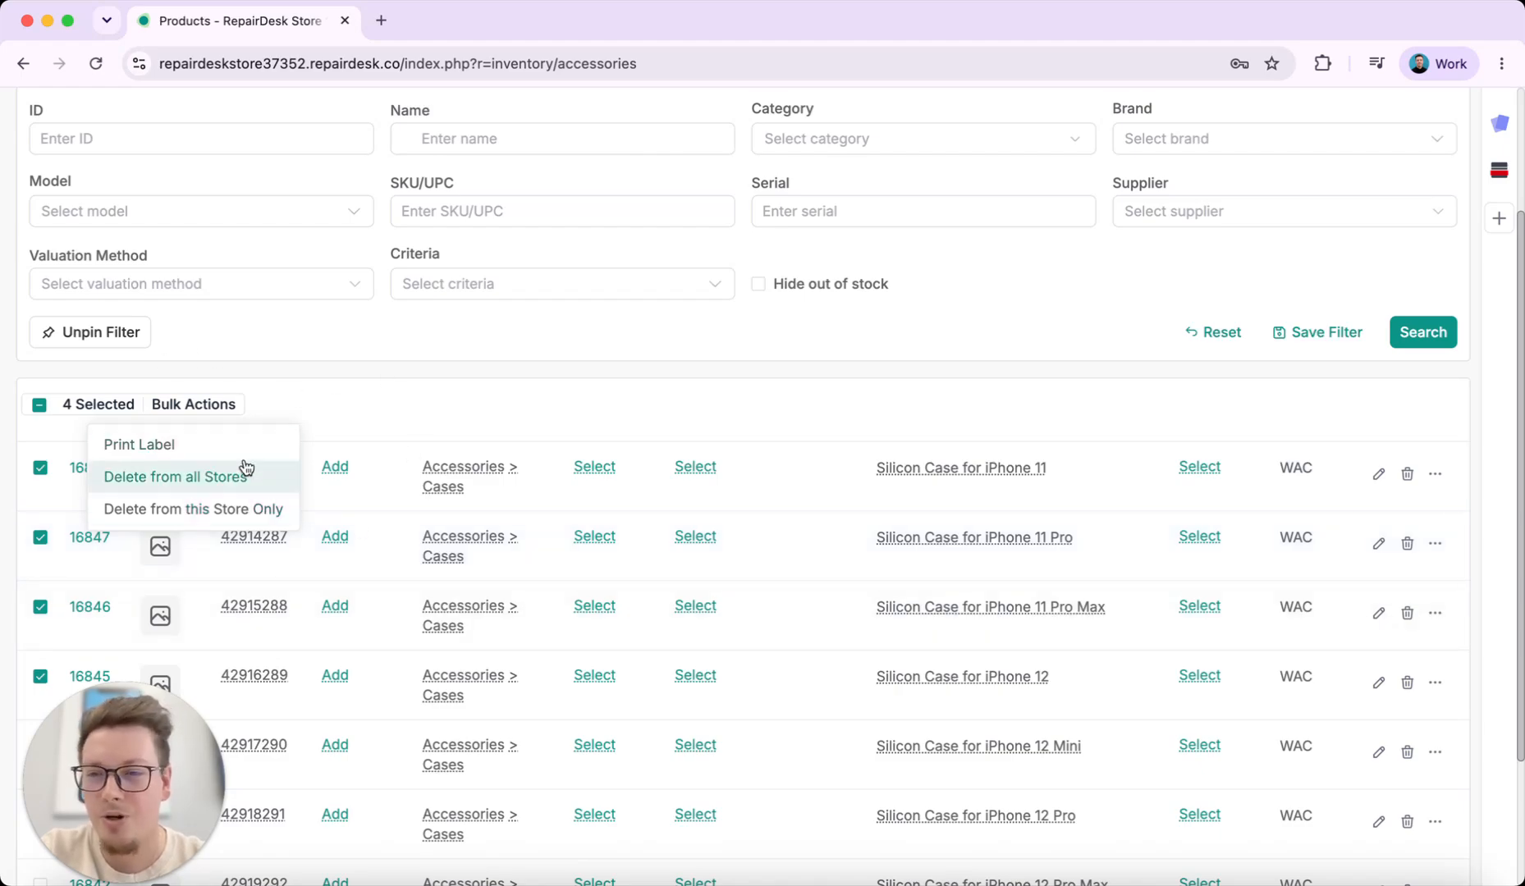
- Deselect the four Silicon Case products in the products table
click(40, 469)
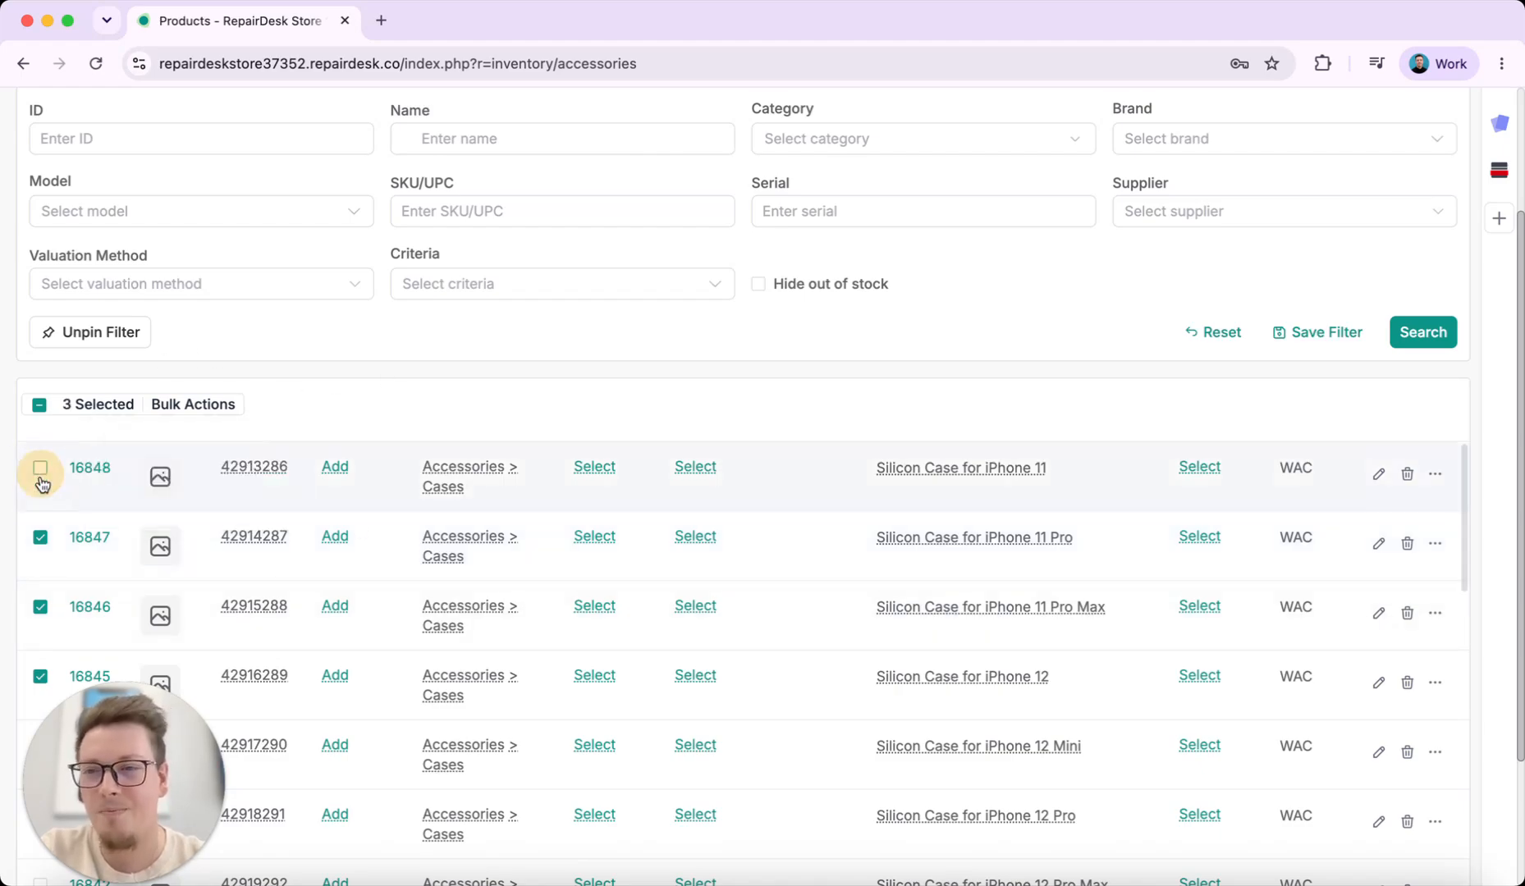
click(40, 538)
click(40, 608)
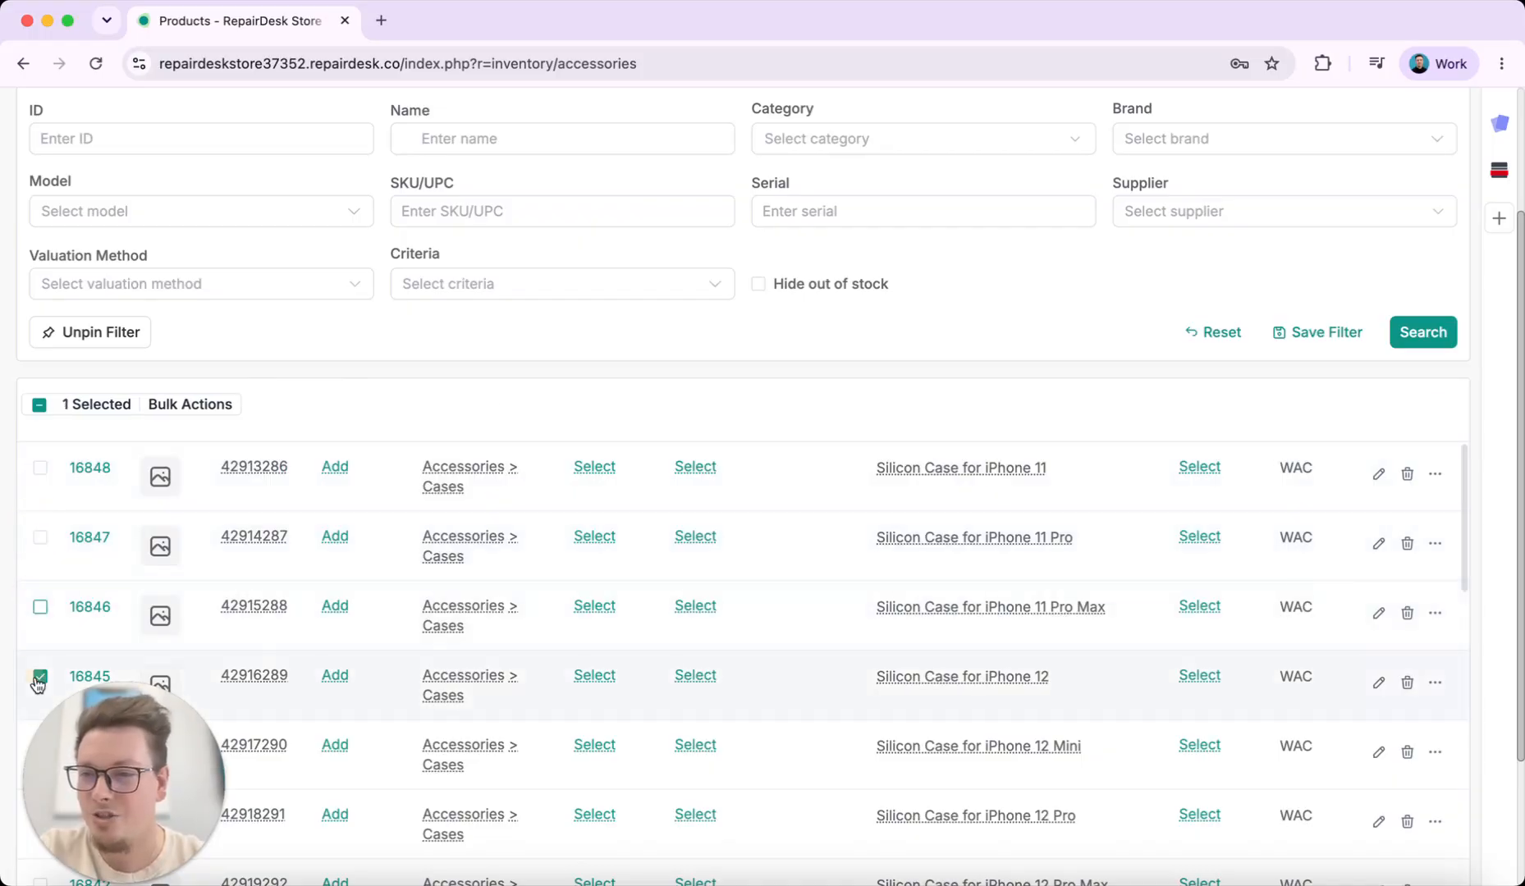
click(40, 678)
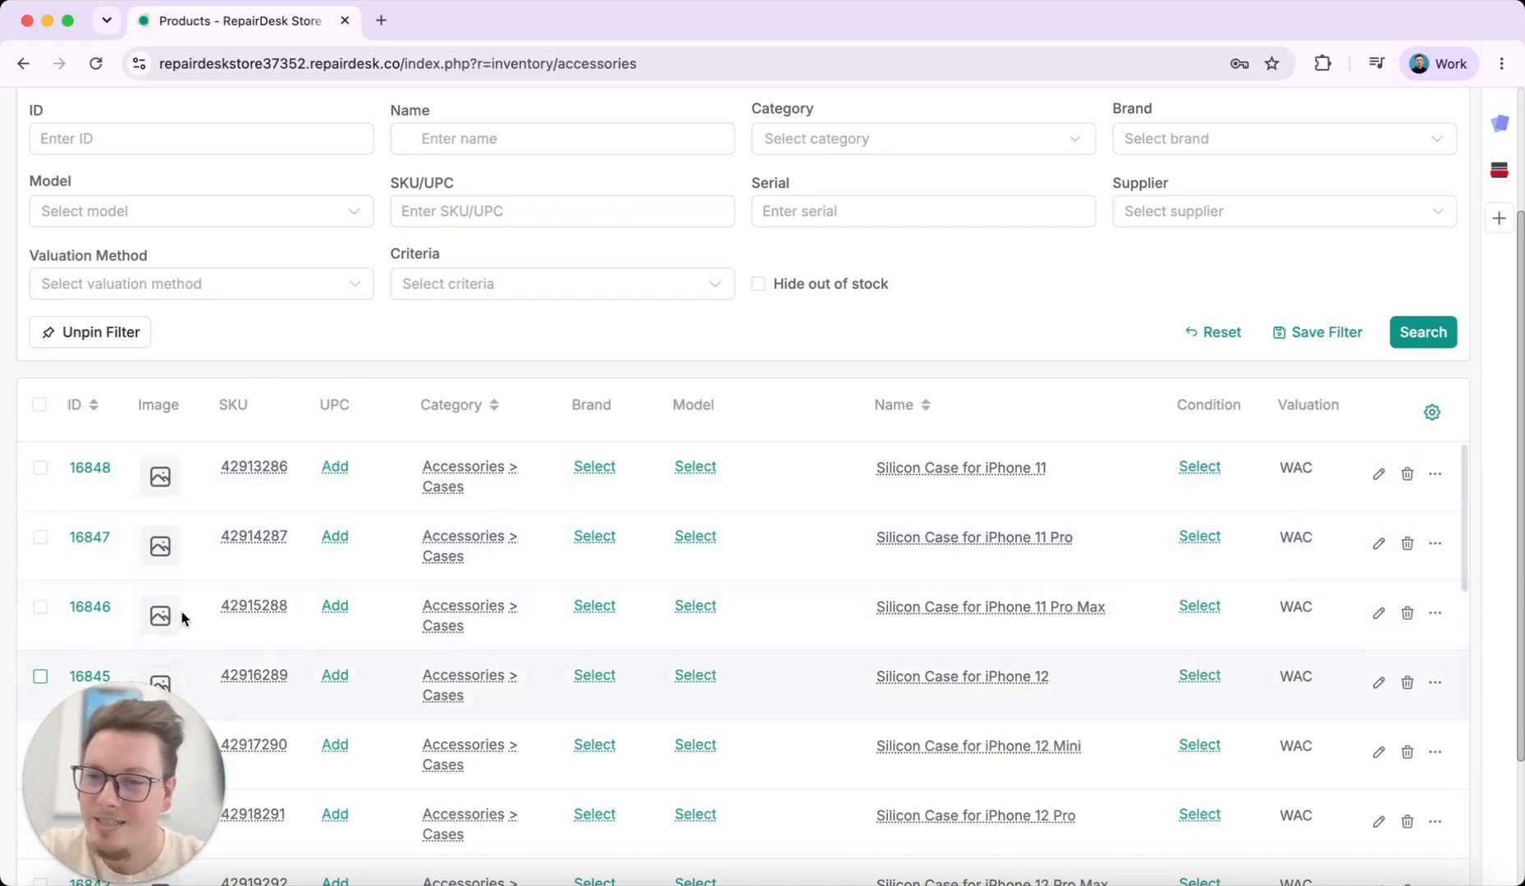
- View the additional actions offered for the Silicon Case for iPhone 11, and close them without choosing one
click(1435, 476)
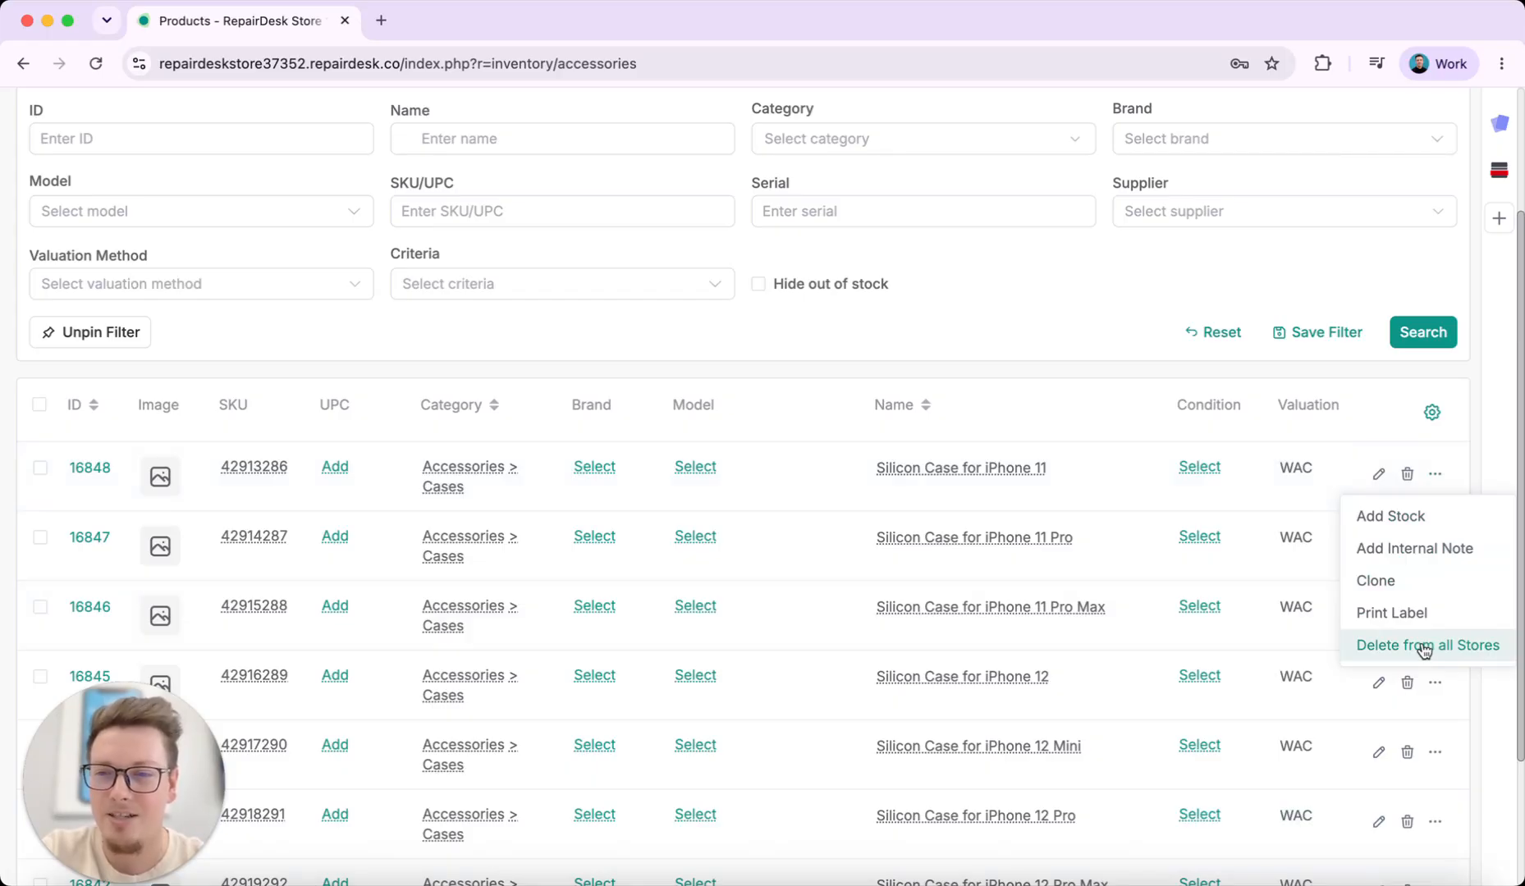
click(1201, 373)
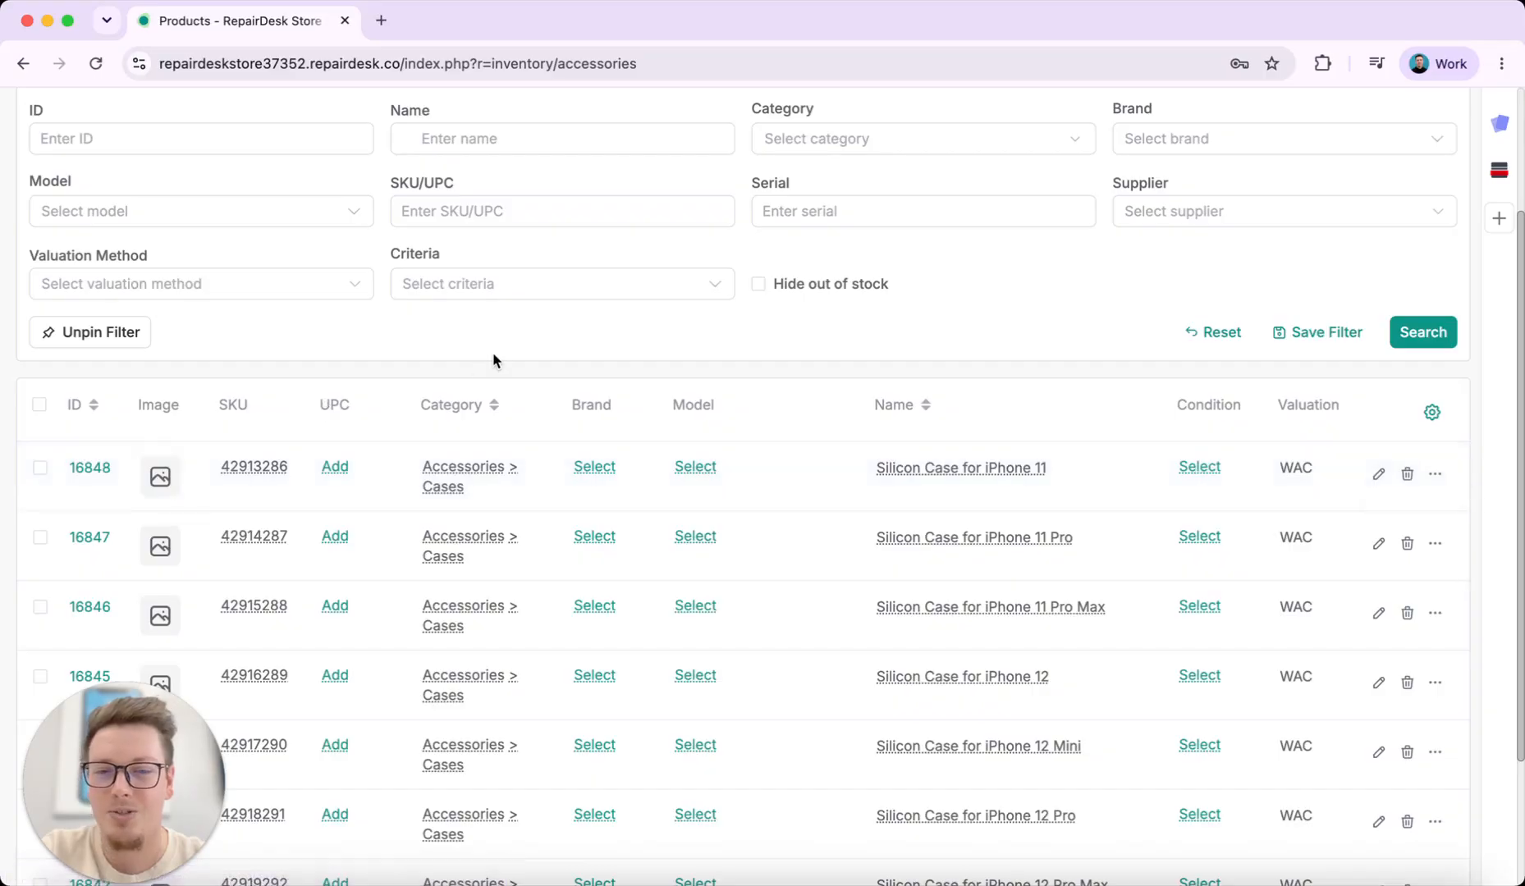
- Filter the products by the category Mobile Parts and the name Battery, and look through the matching products
scroll(564, 371, up, 3)
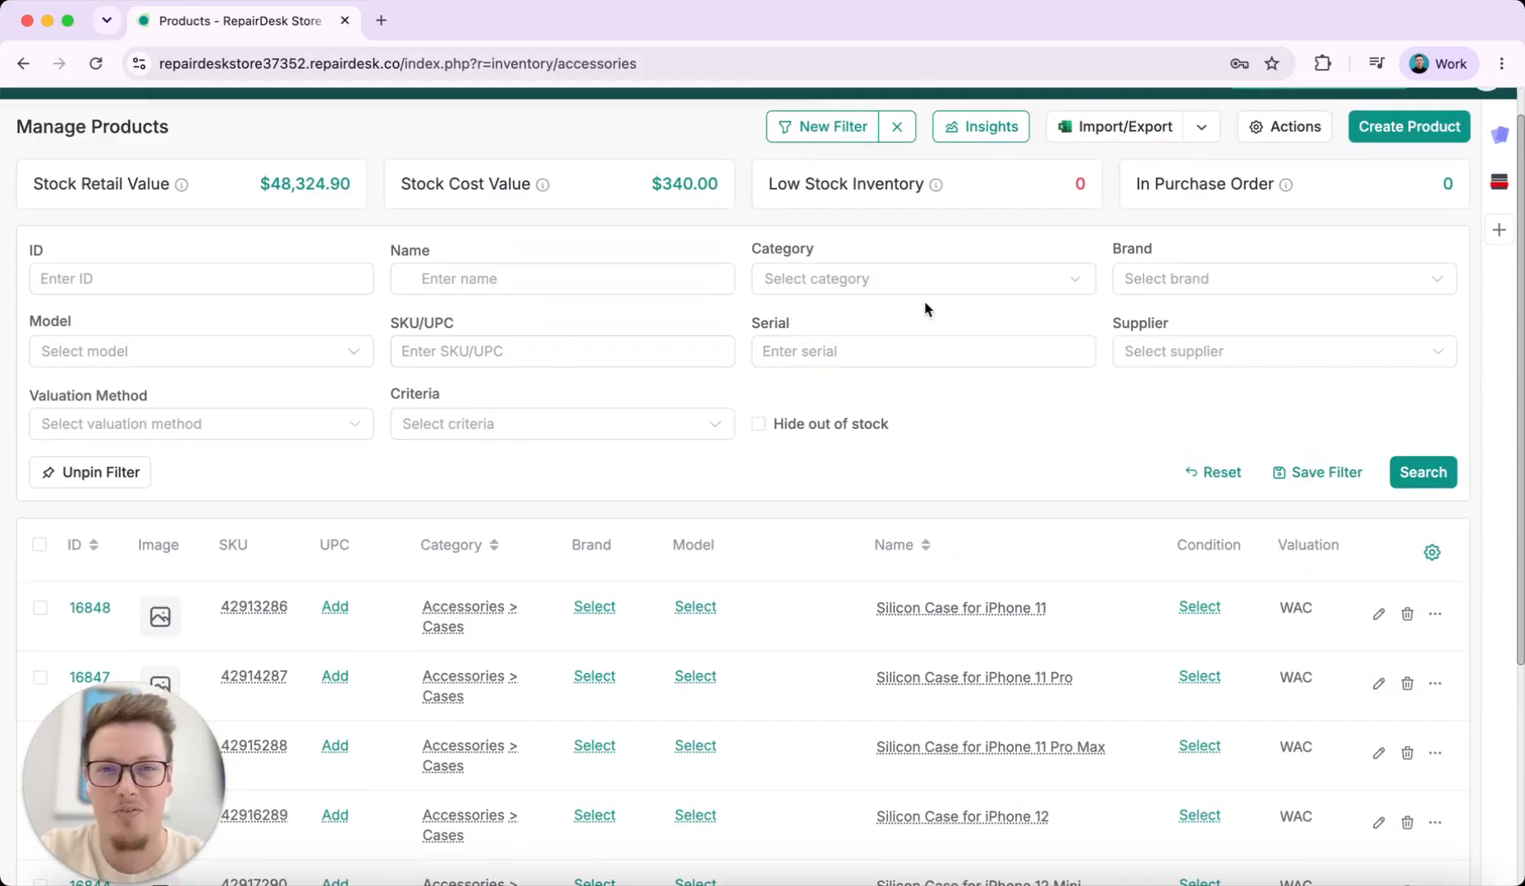
click(936, 282)
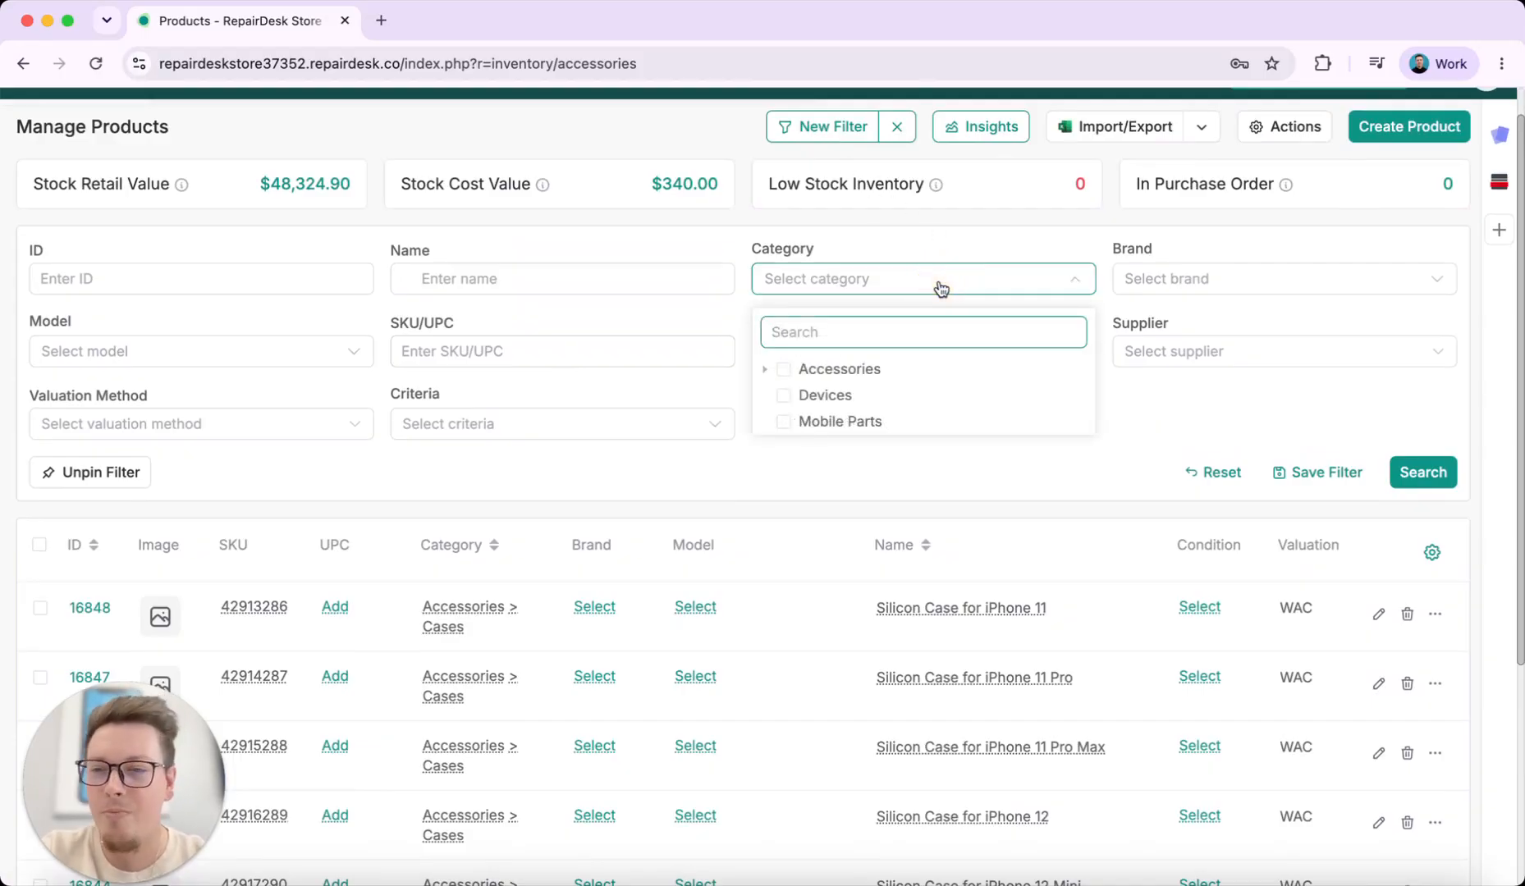
click(838, 423)
click(639, 281)
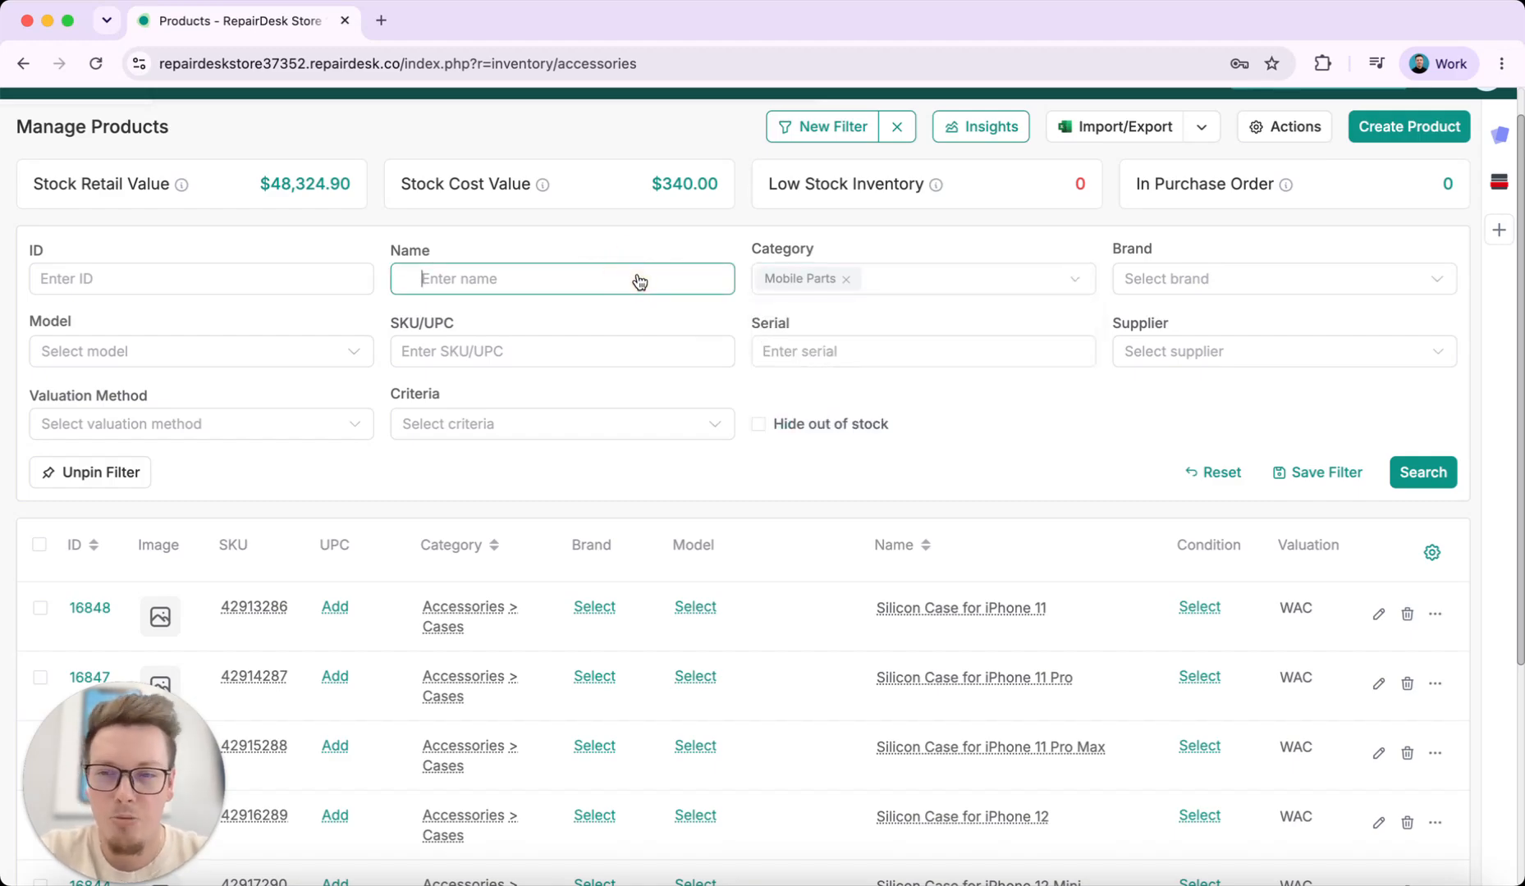
text(Battery)
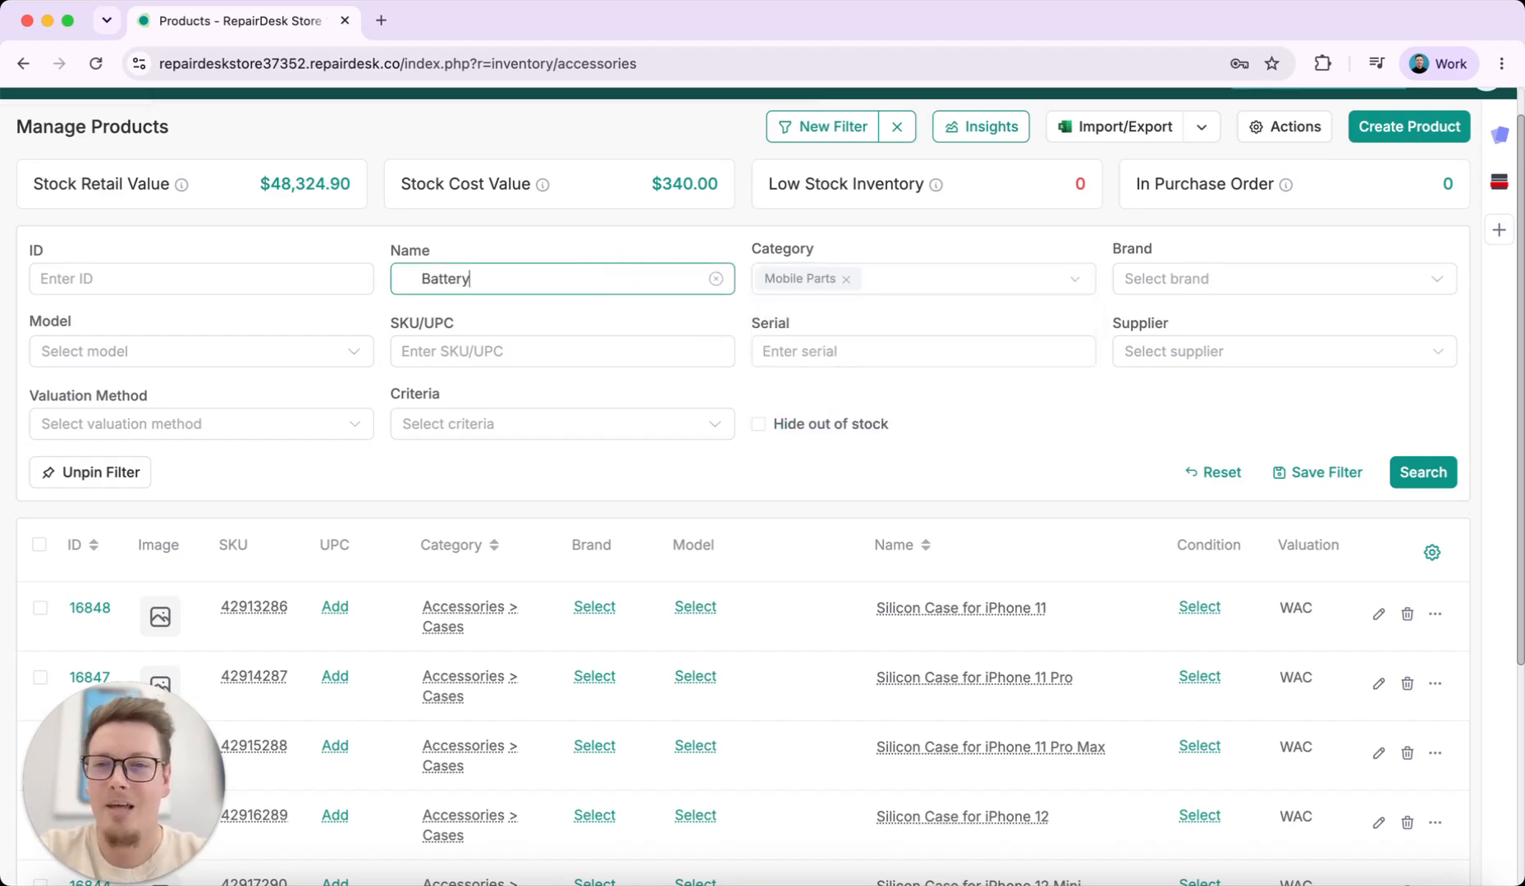
click(1423, 472)
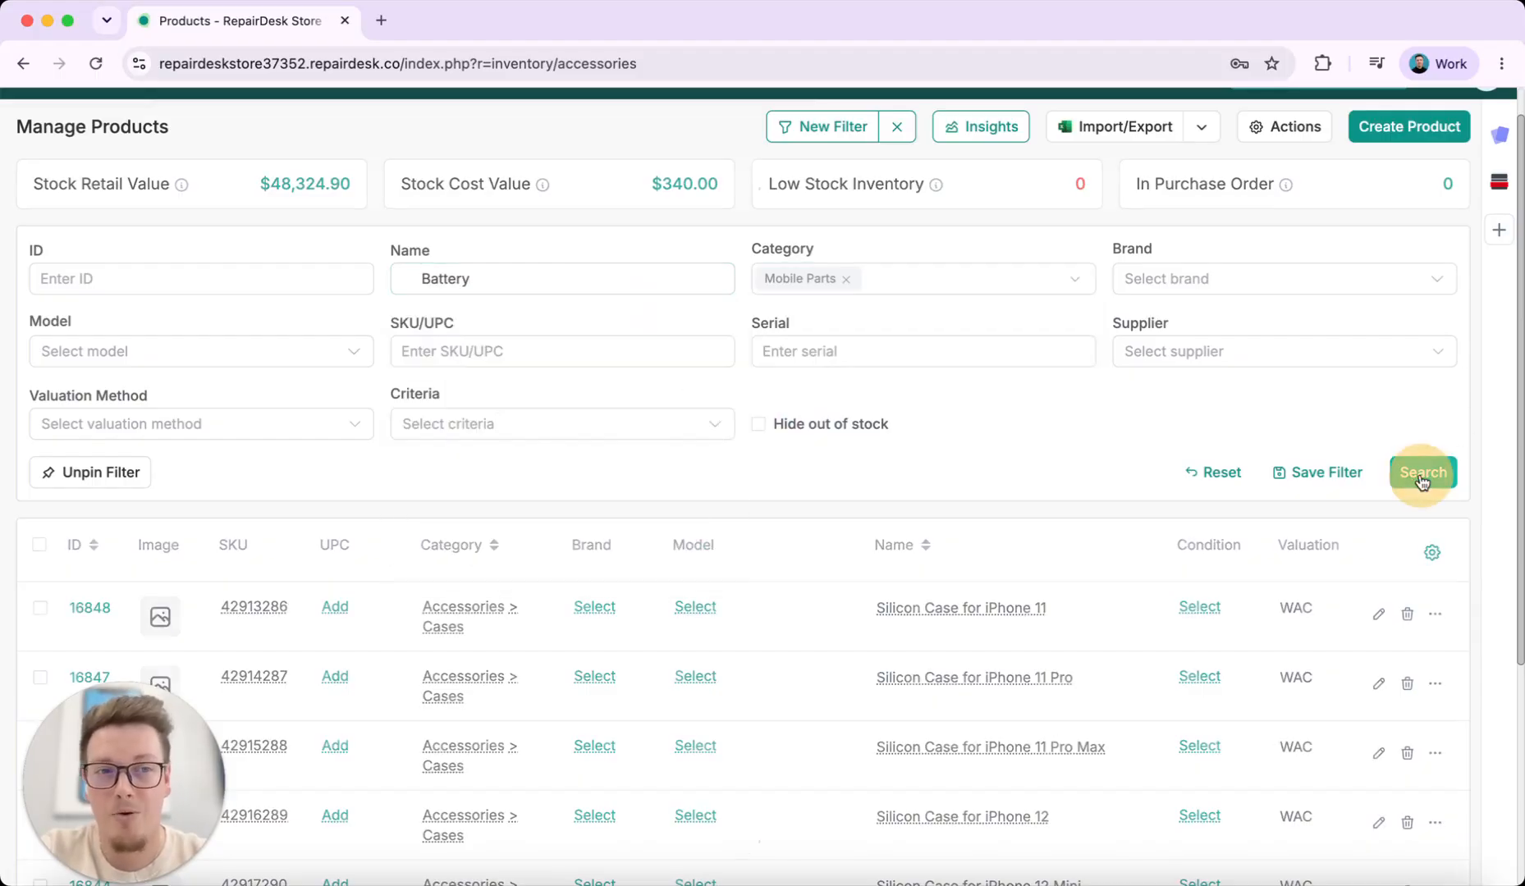
scroll(990, 538, down, 5)
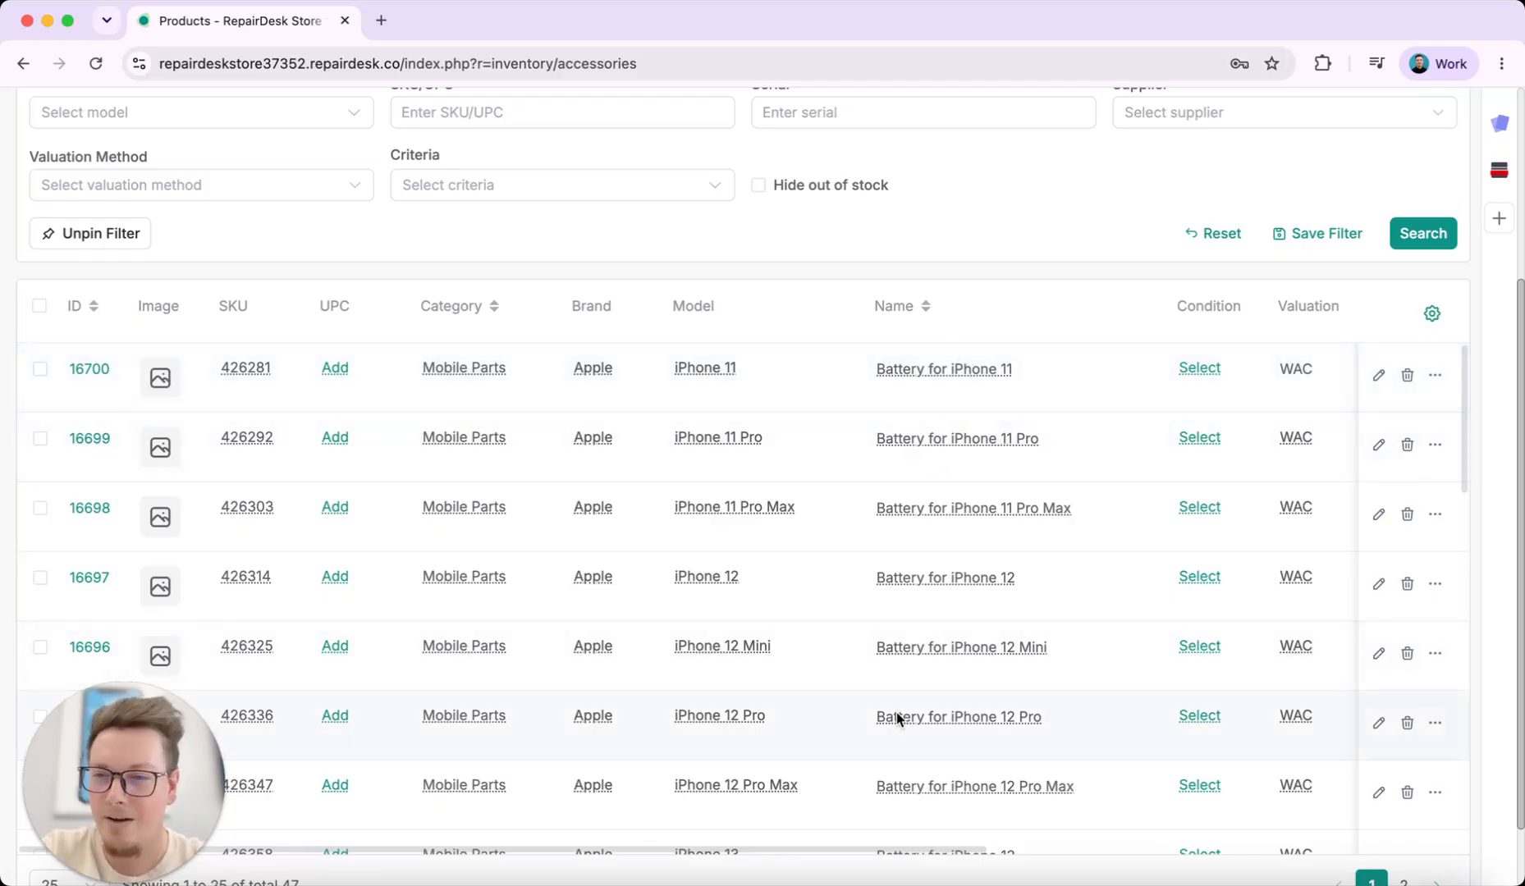
- Save the current filter criteria as a custom filter named Batteries with the lightning bolt icon
scroll(1007, 398, up, 5)
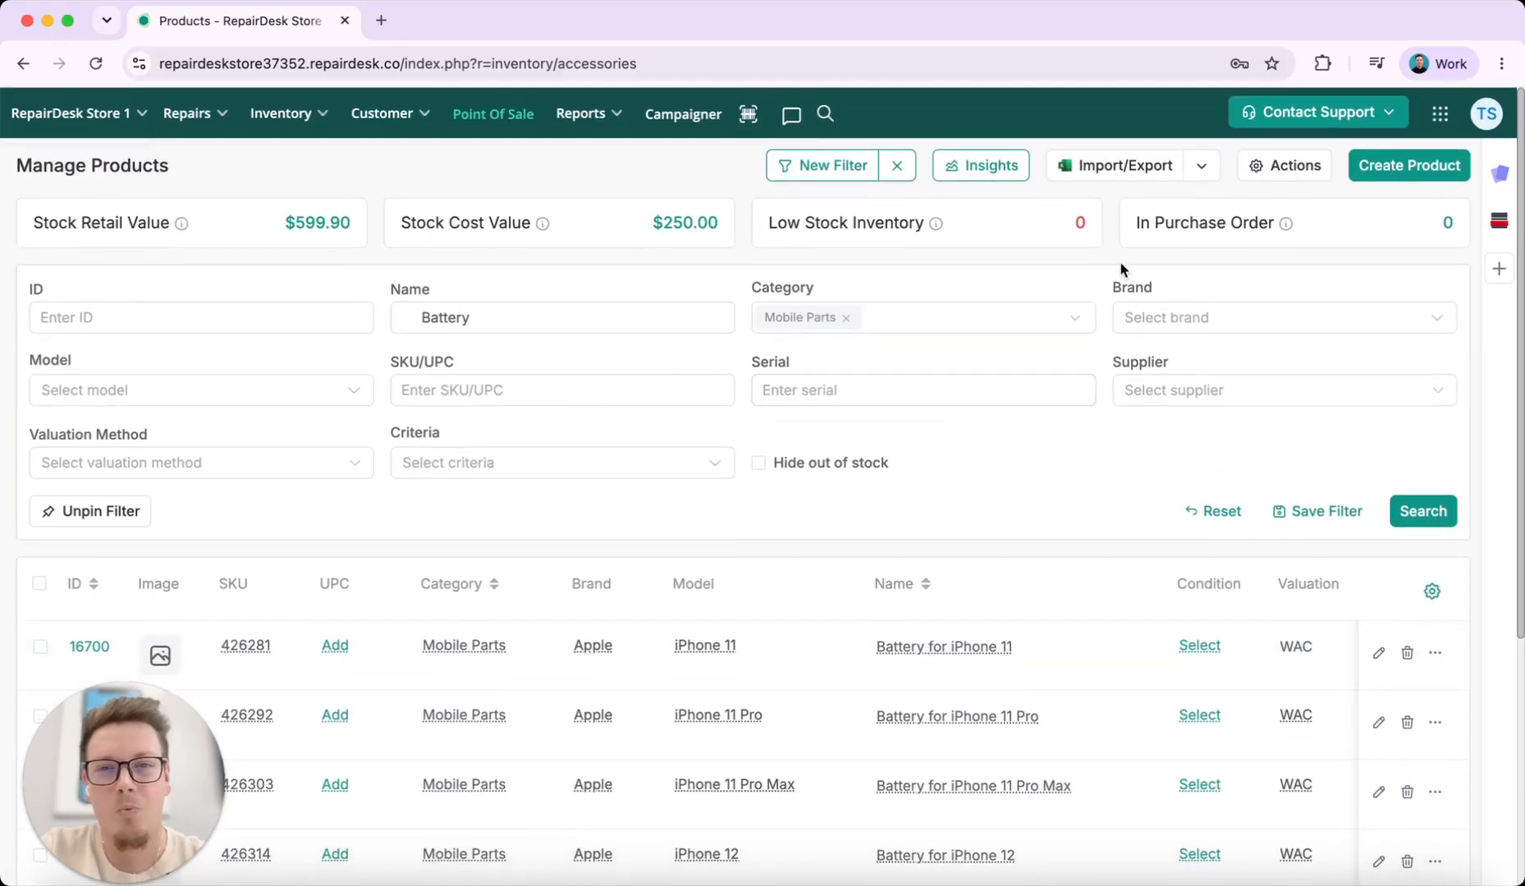
click(1320, 517)
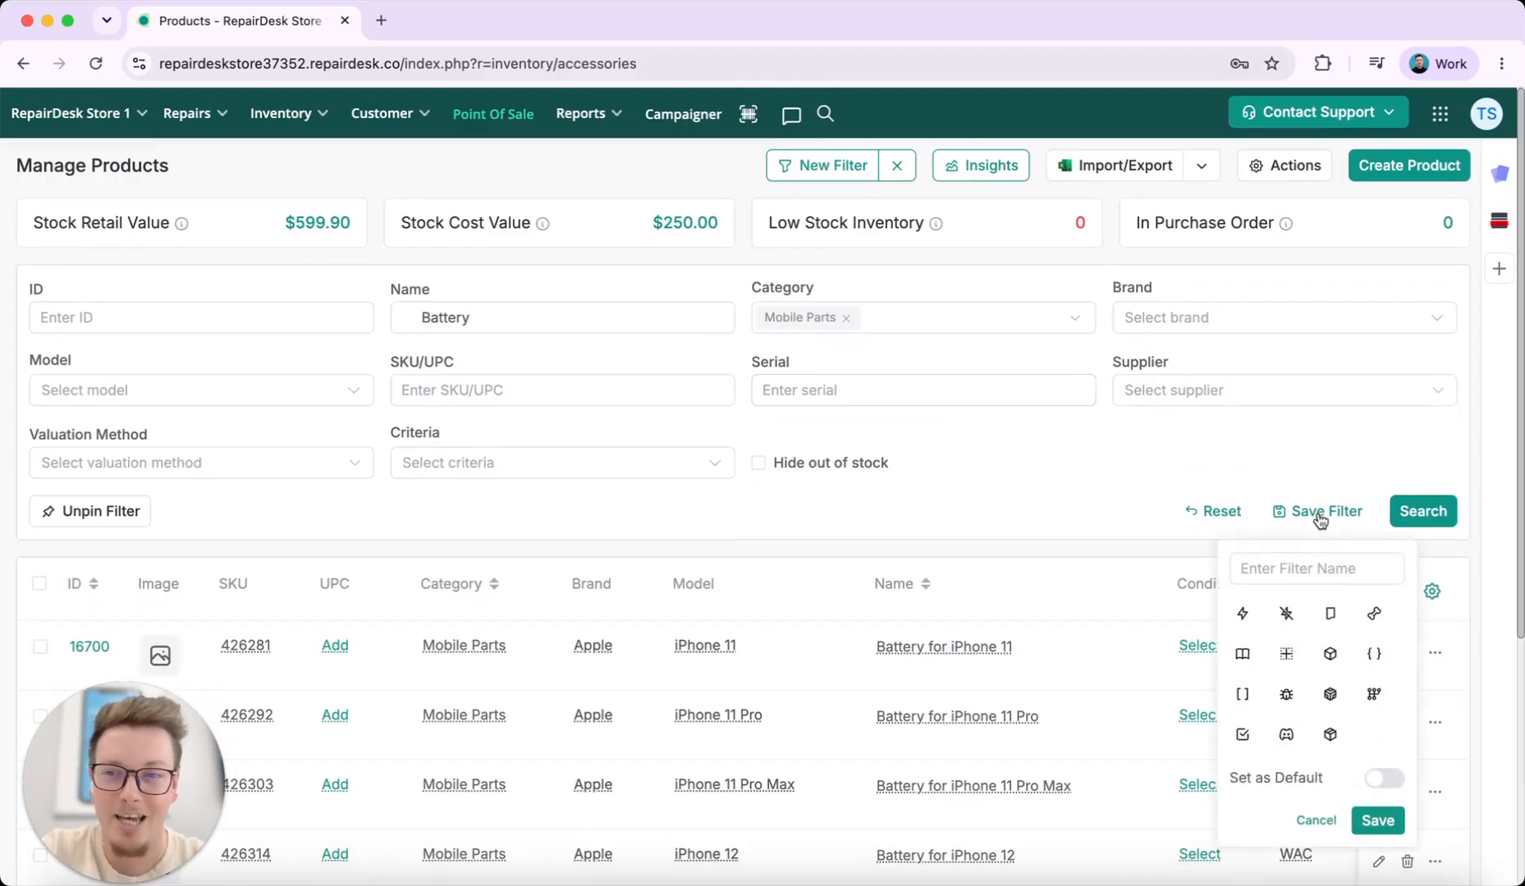
click(1309, 574)
text(Batteries)
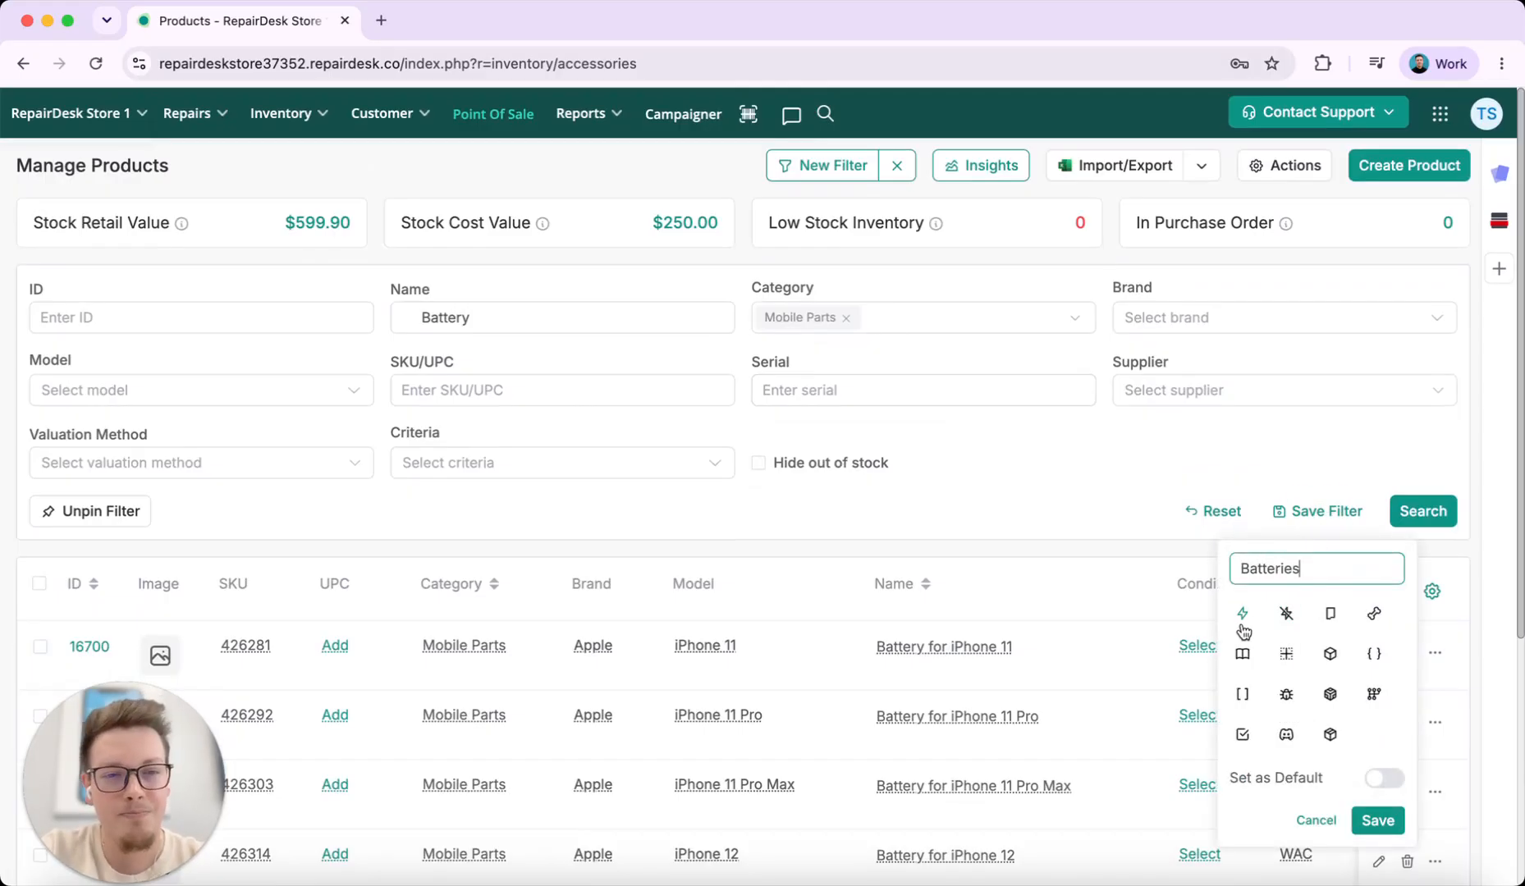
click(1244, 615)
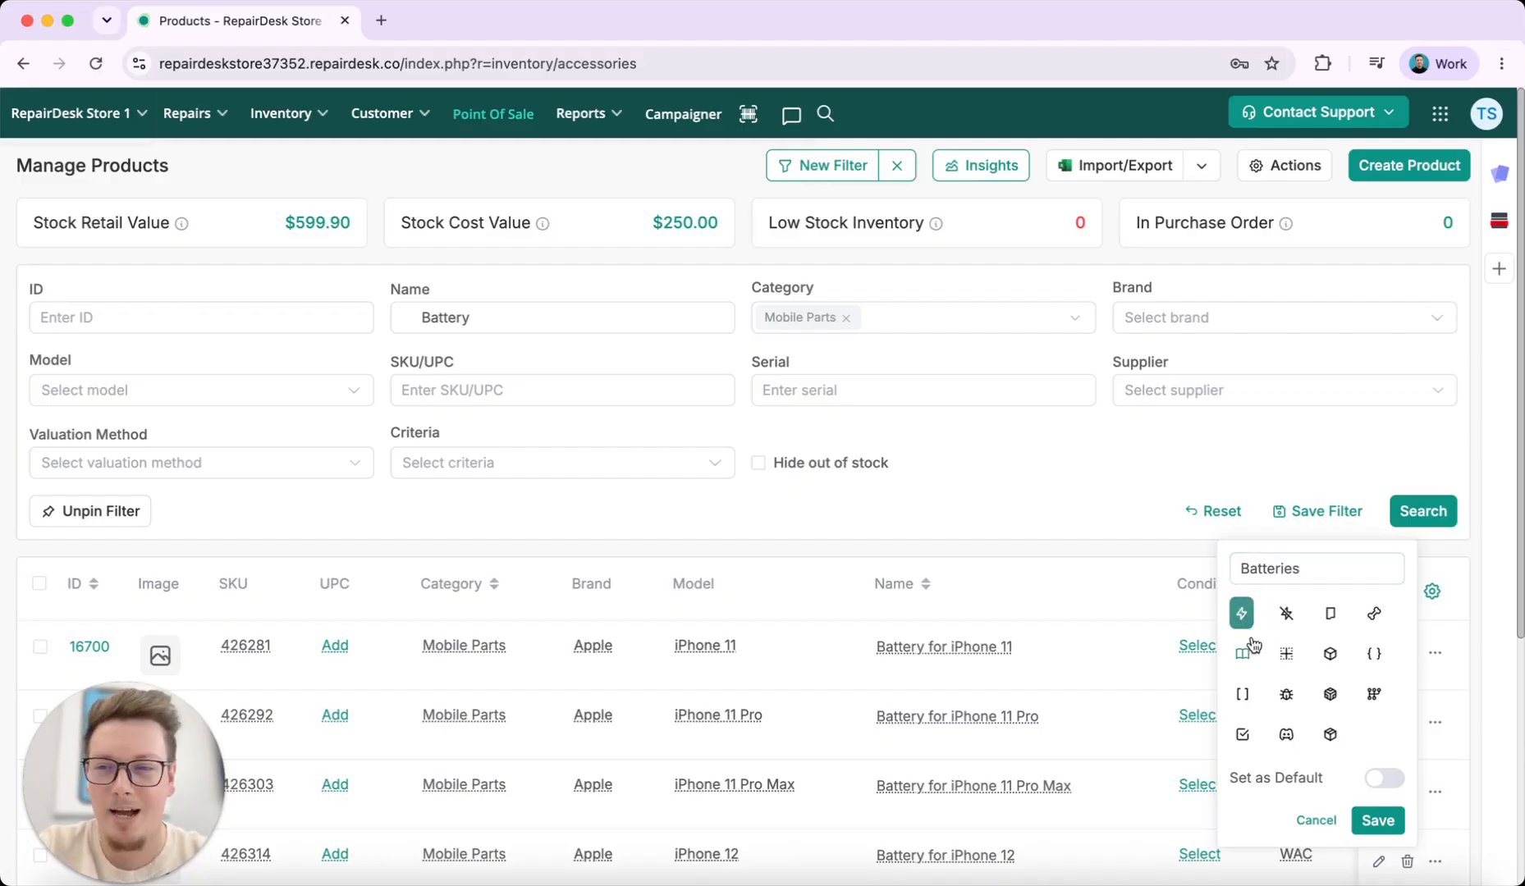
click(1377, 821)
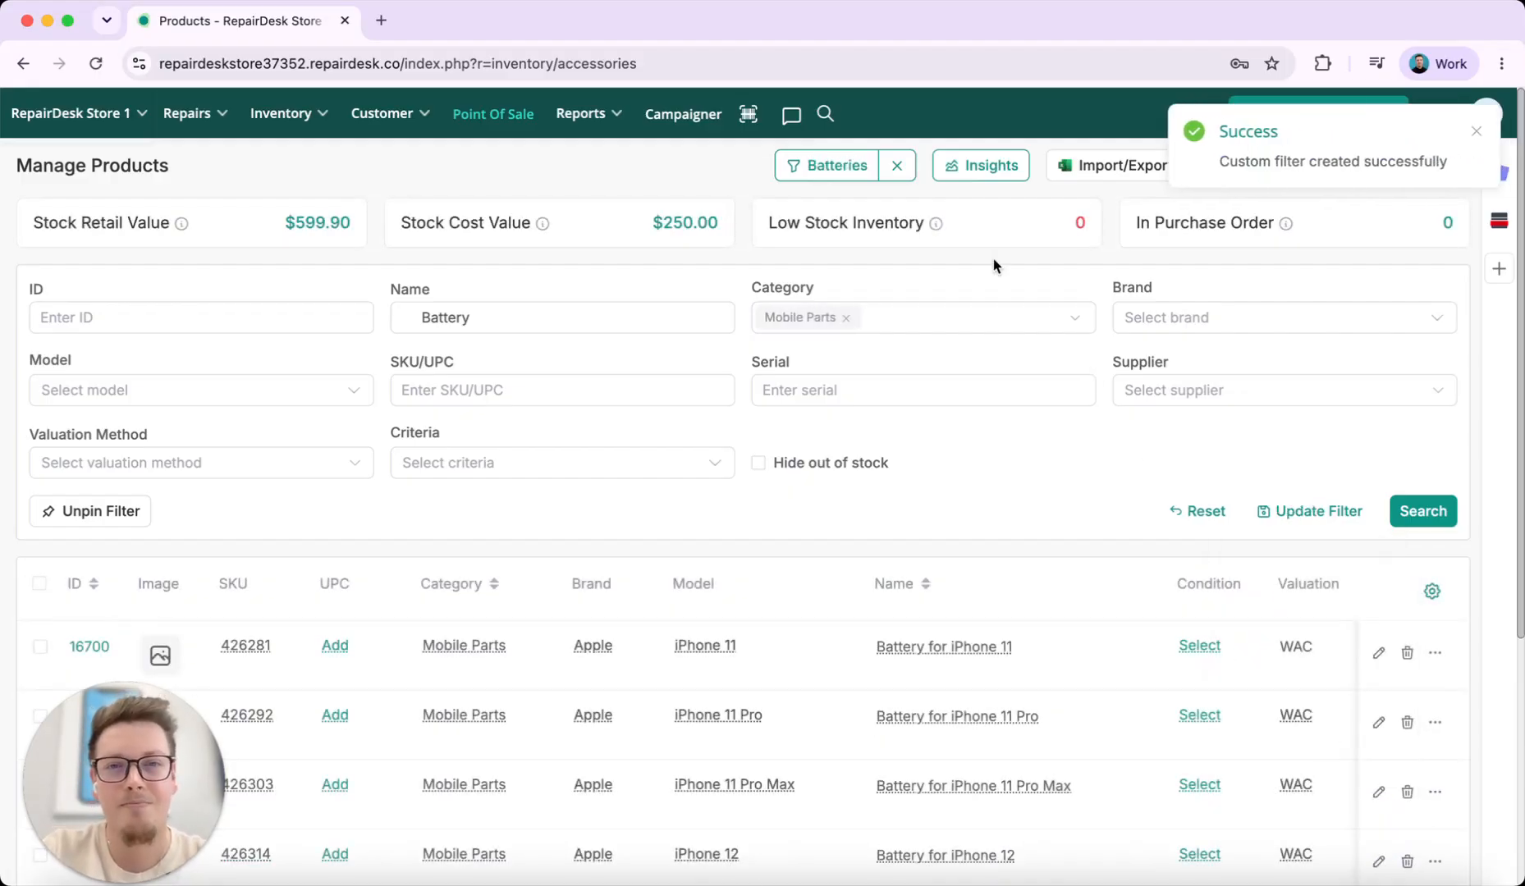
- Clear the active filter, reapply the saved Batteries filter, and look through the filtered products
click(895, 167)
click(905, 178)
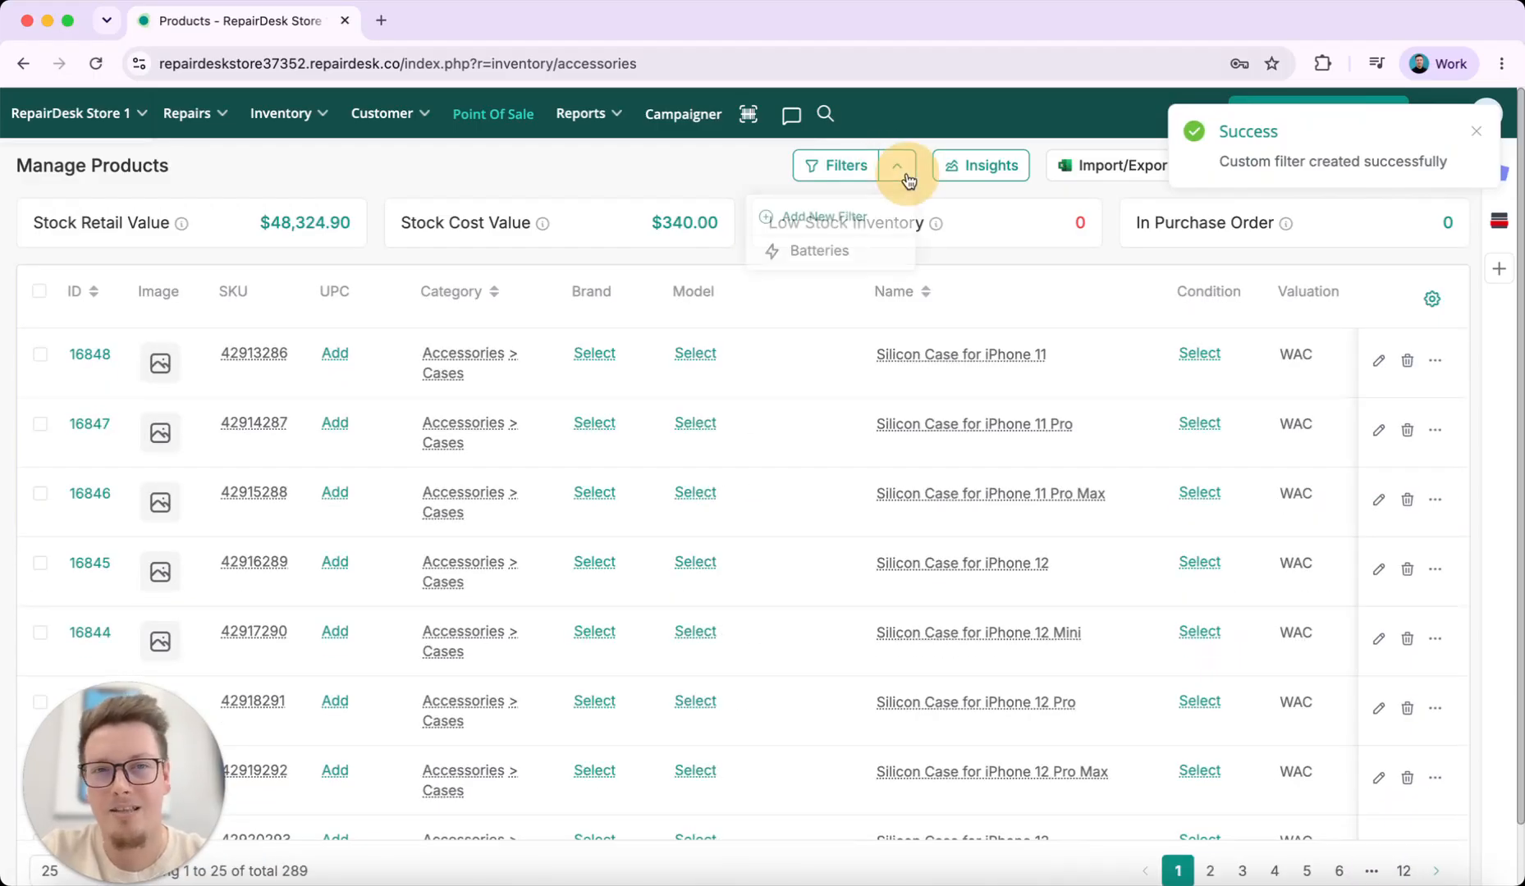
click(818, 254)
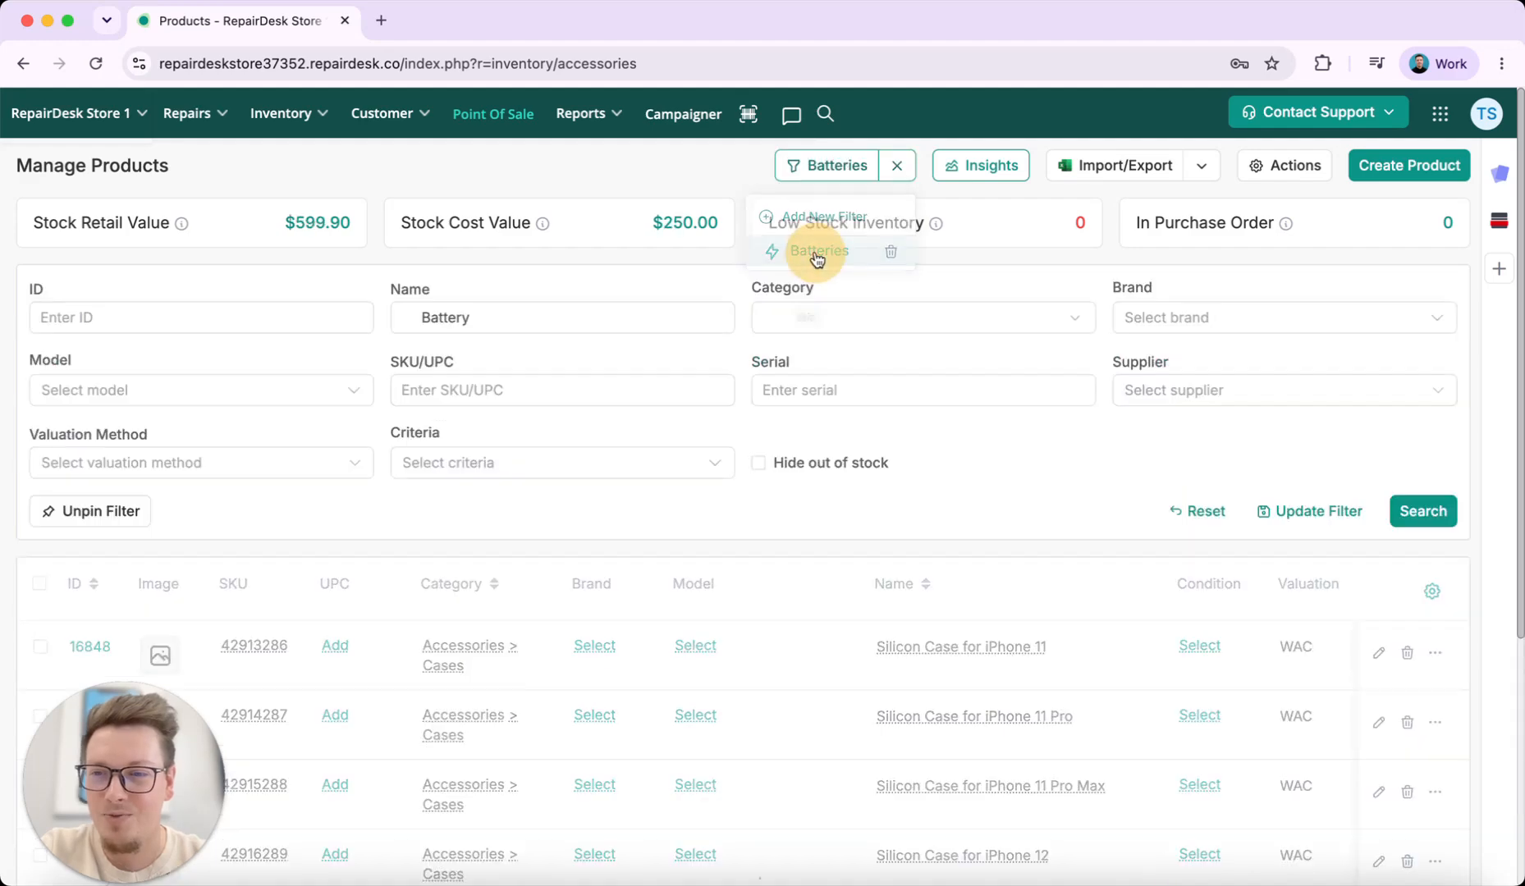
scroll(860, 599, down, 5)
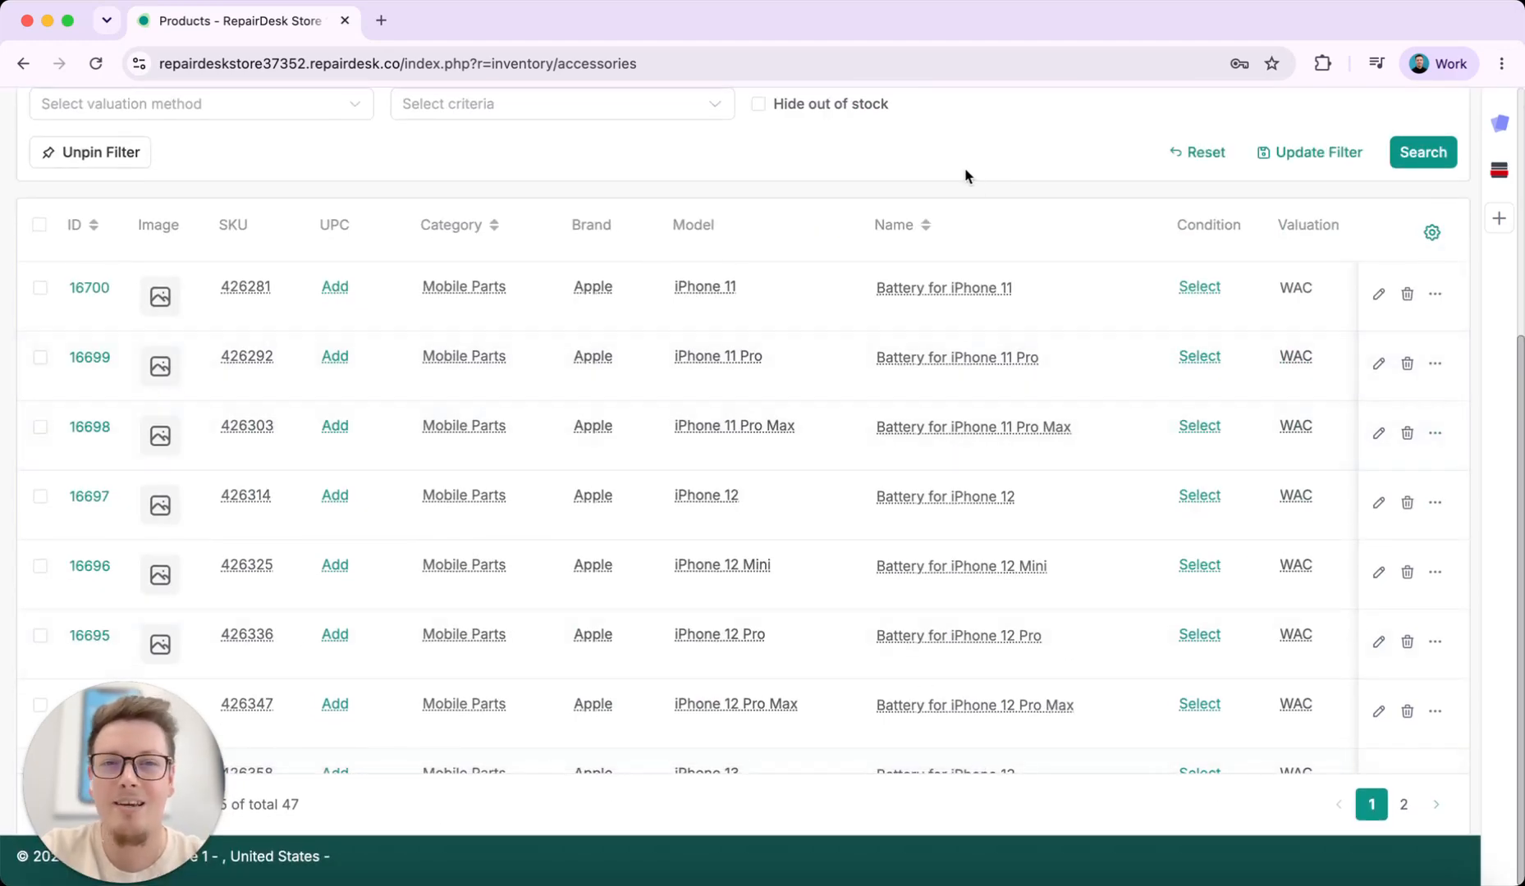
scroll(868, 732, up, 5)
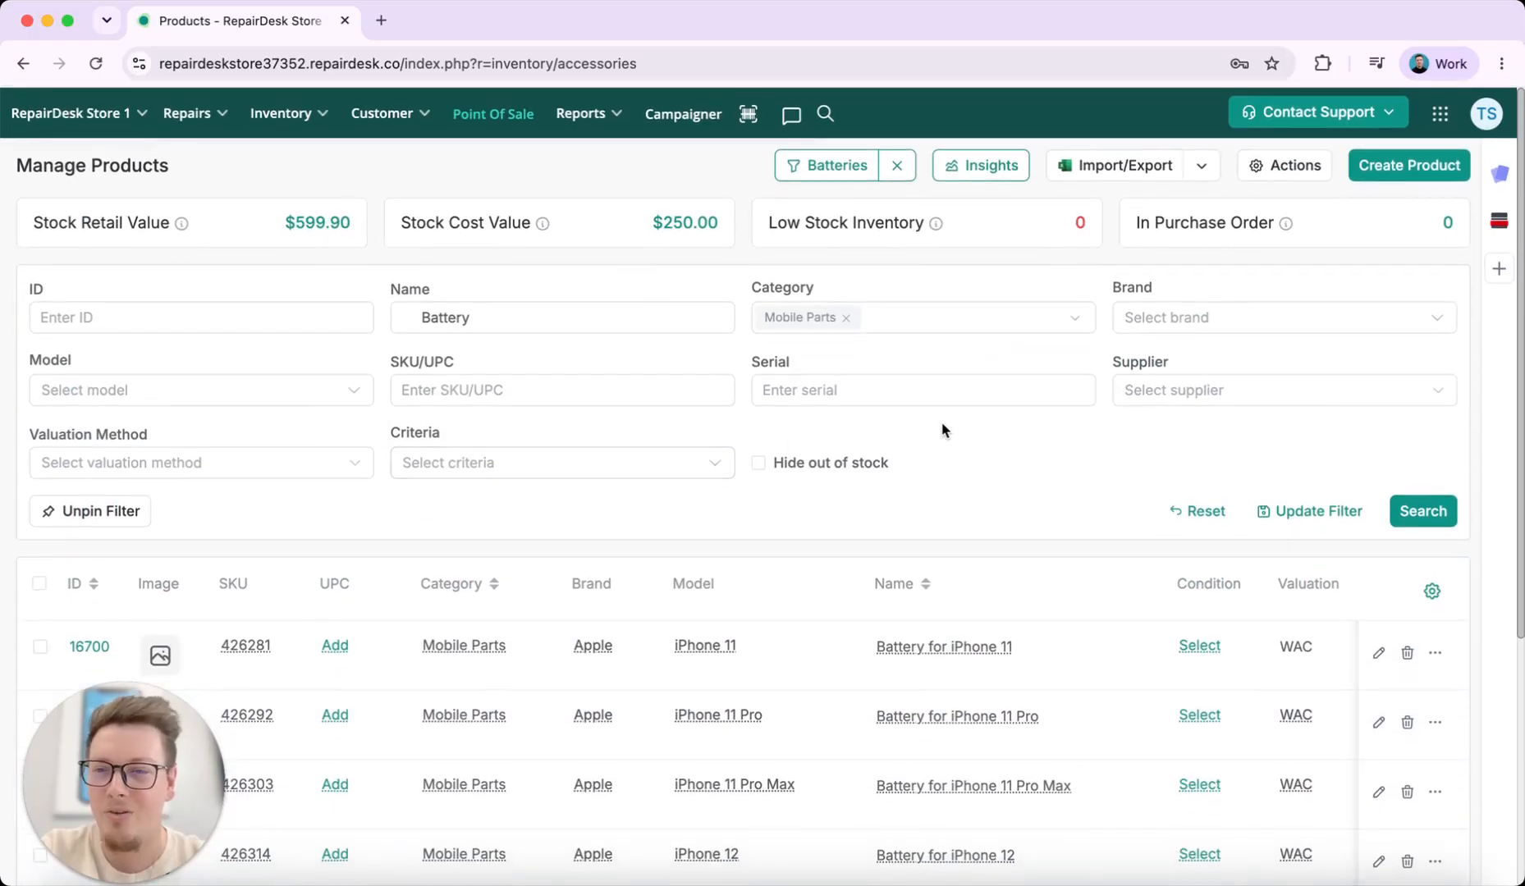
- Look across the product columns, open the Battery for iPhone 11 name for inline editing, and leave it without entering a new name
scroll(870, 417, down, 3)
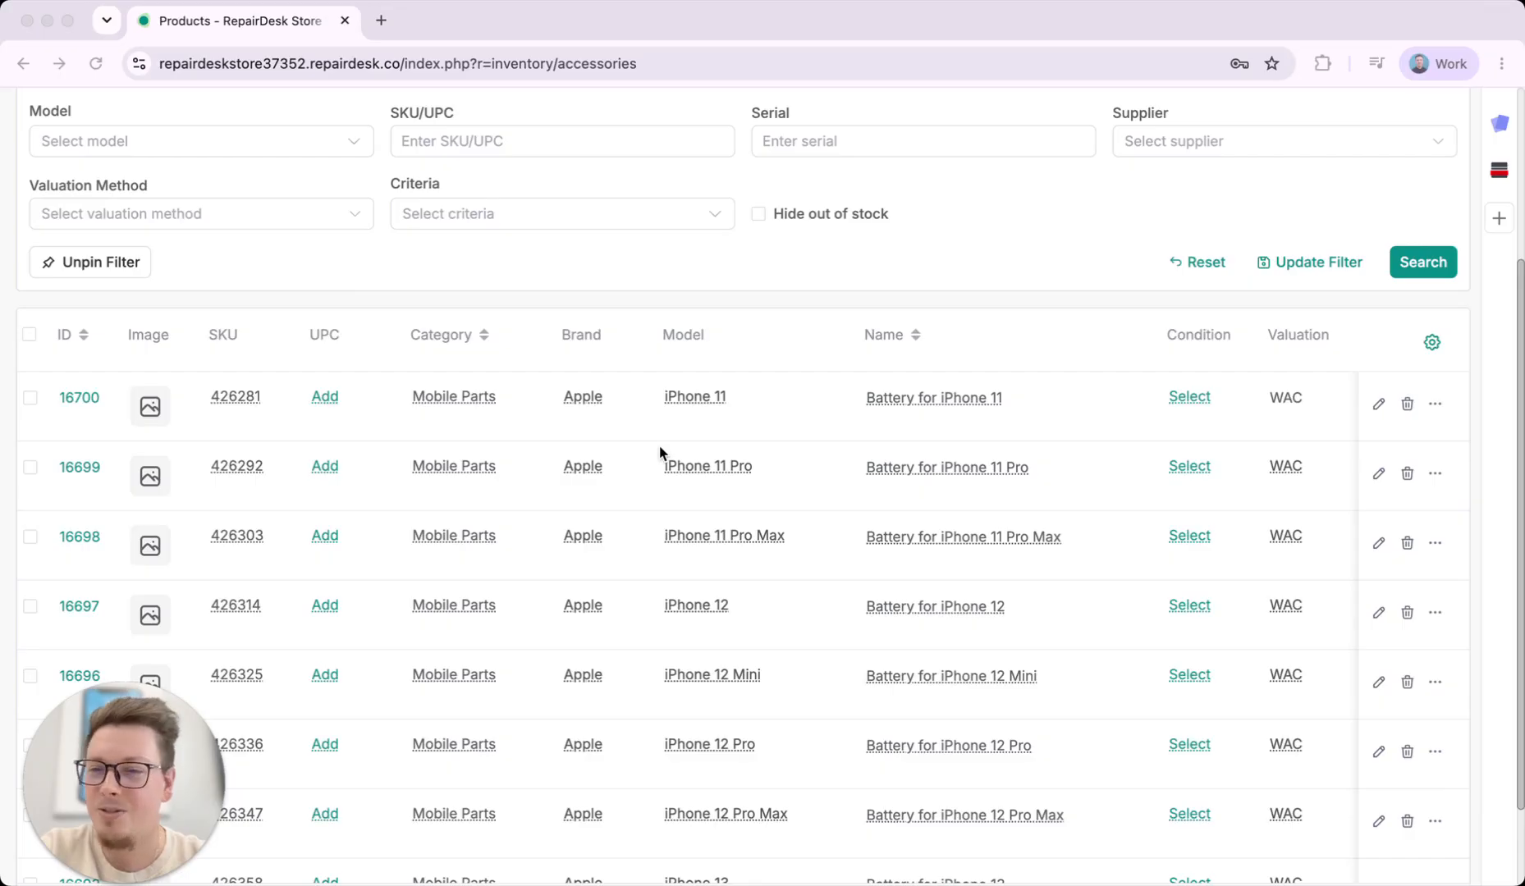
scroll(659, 451, right, 10)
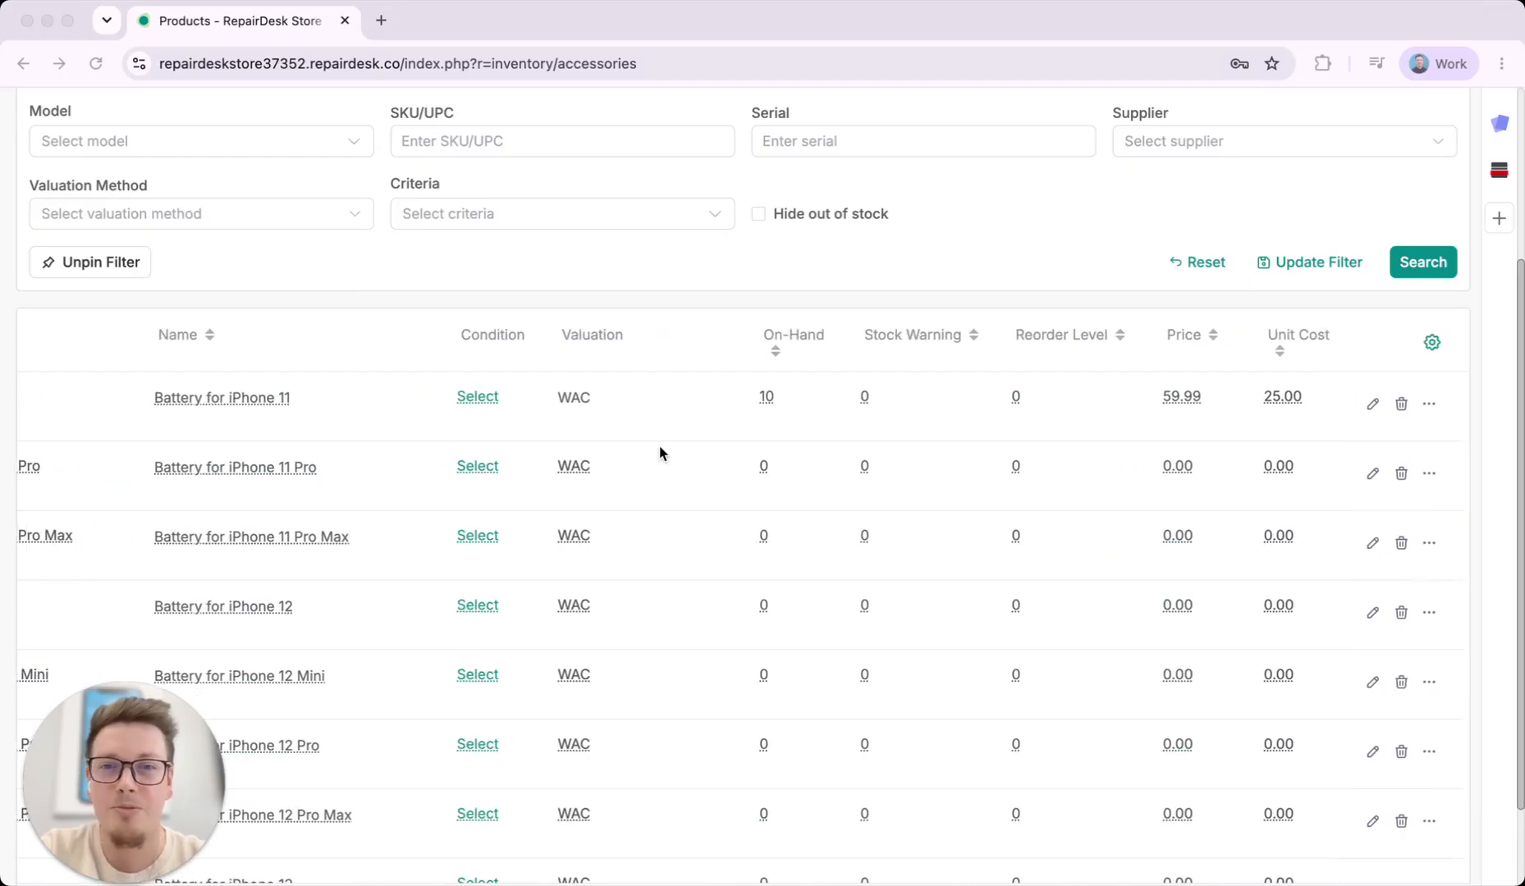
scroll(659, 451, left, 10)
scroll(593, 467, right, 5)
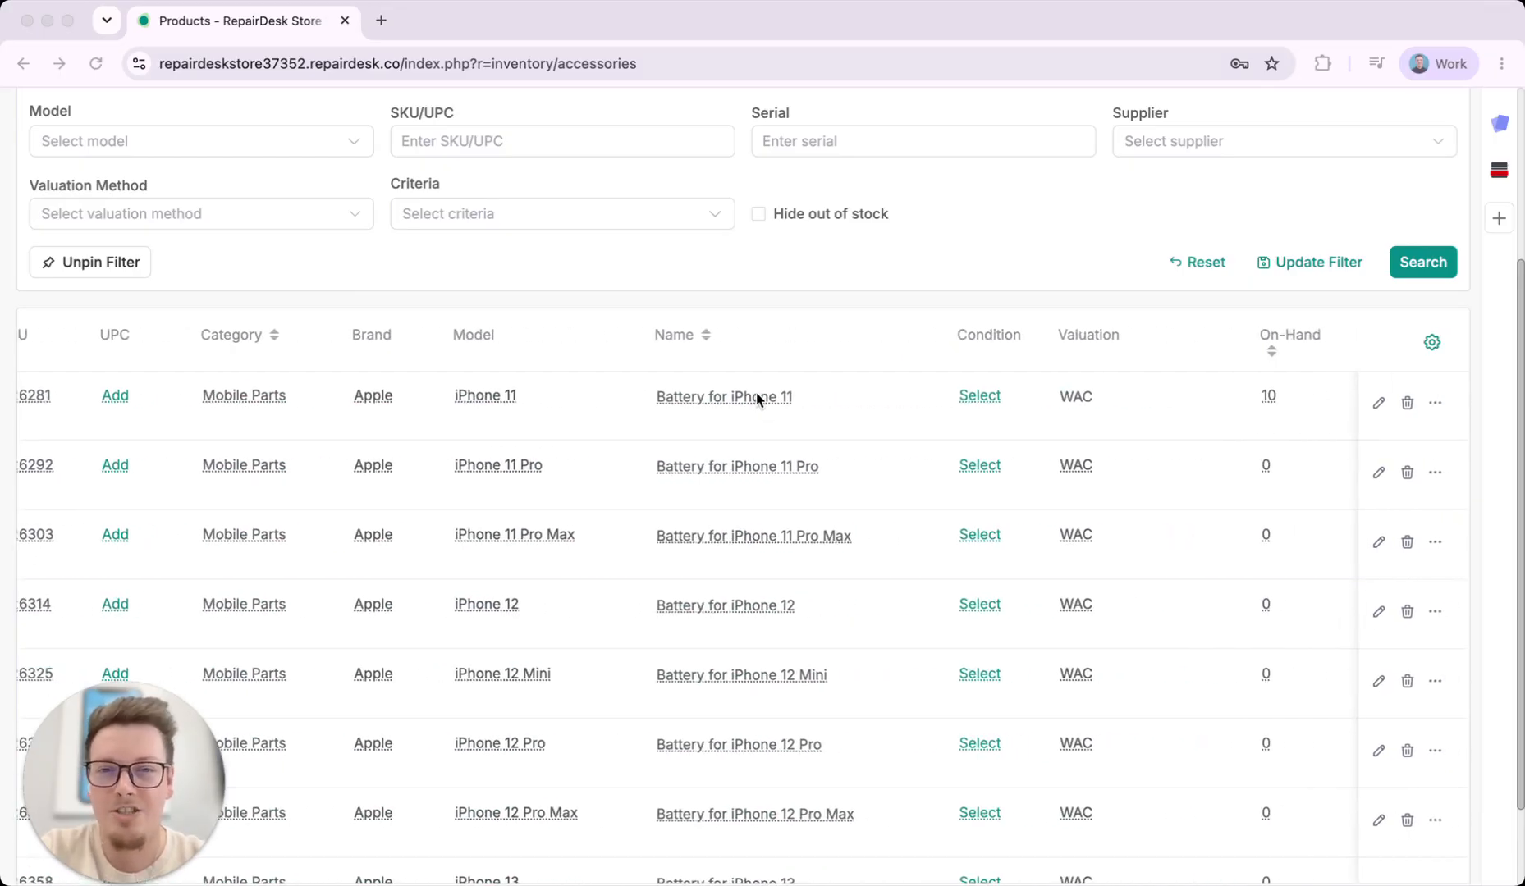
click(727, 400)
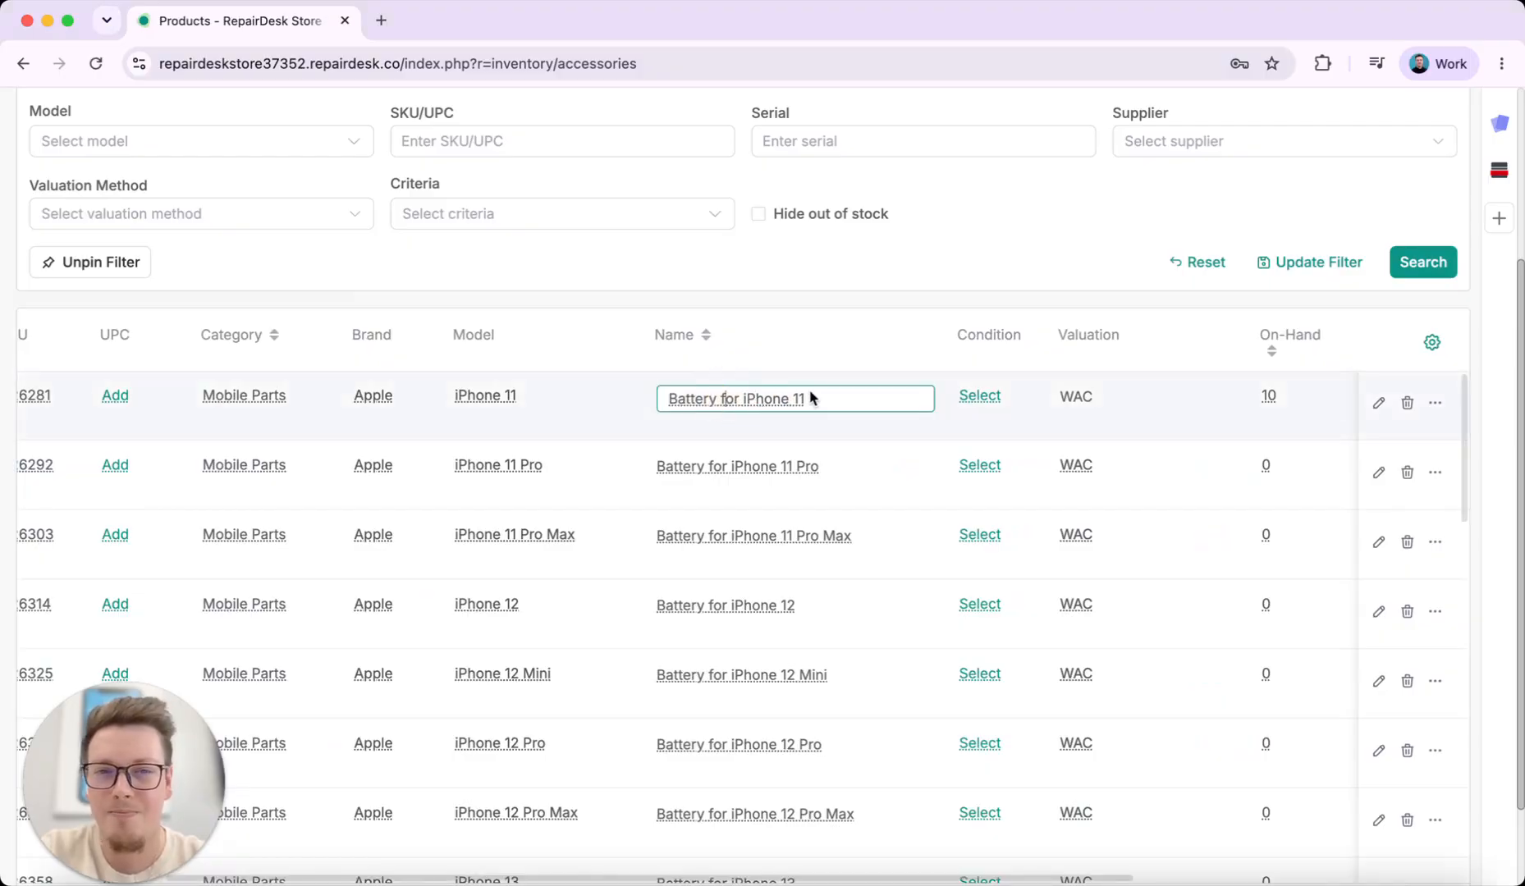
click(831, 341)
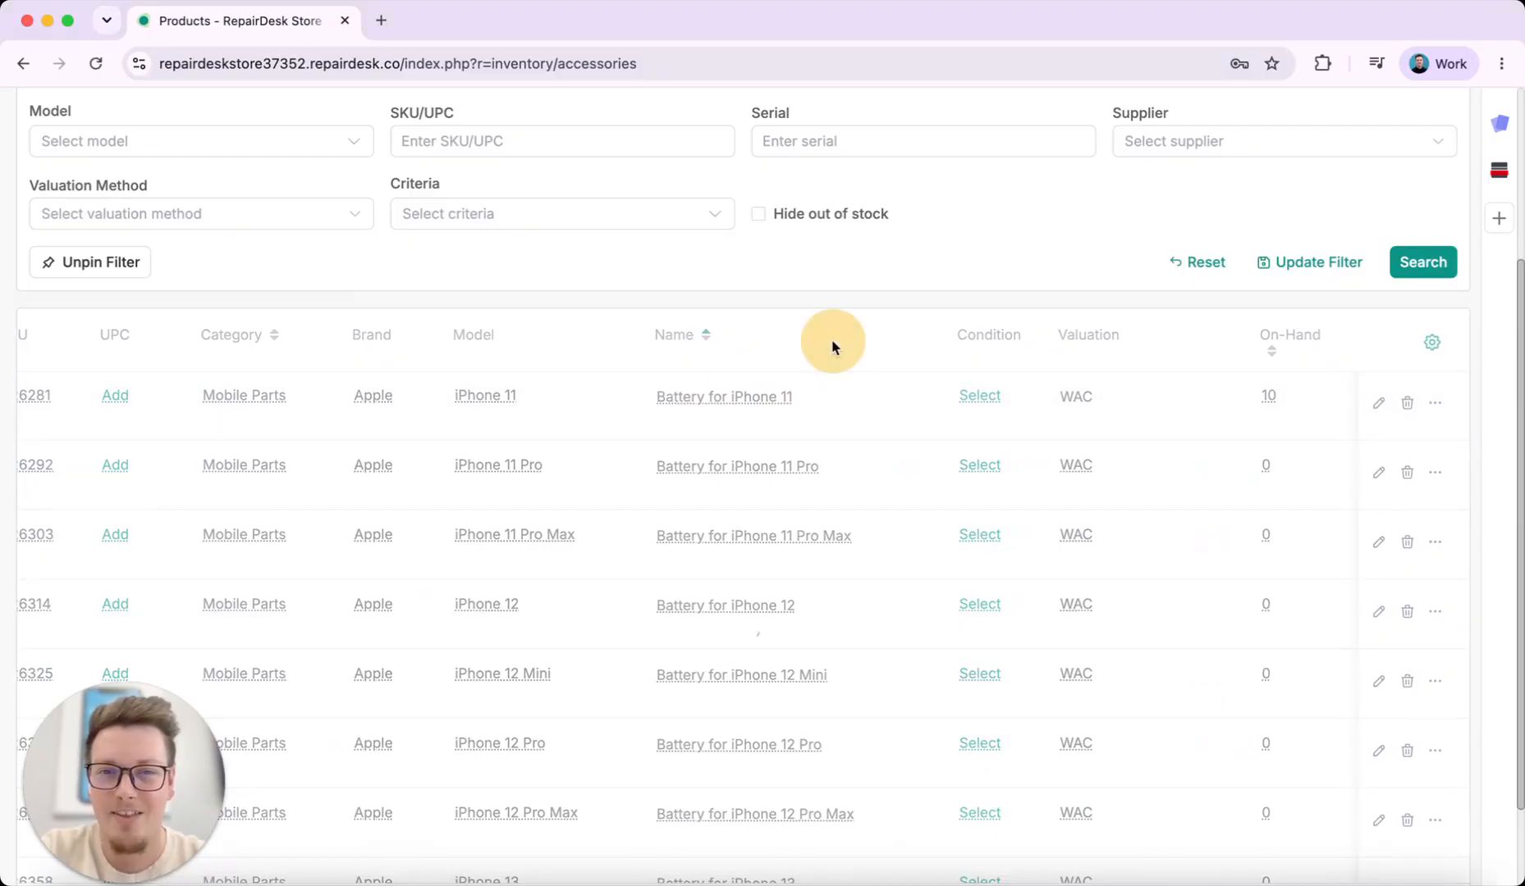
- Open the inventory adjustment for the on-hand quantity of Battery for iPhone 11, review its fields and cancel it
scroll(856, 411, right, 10)
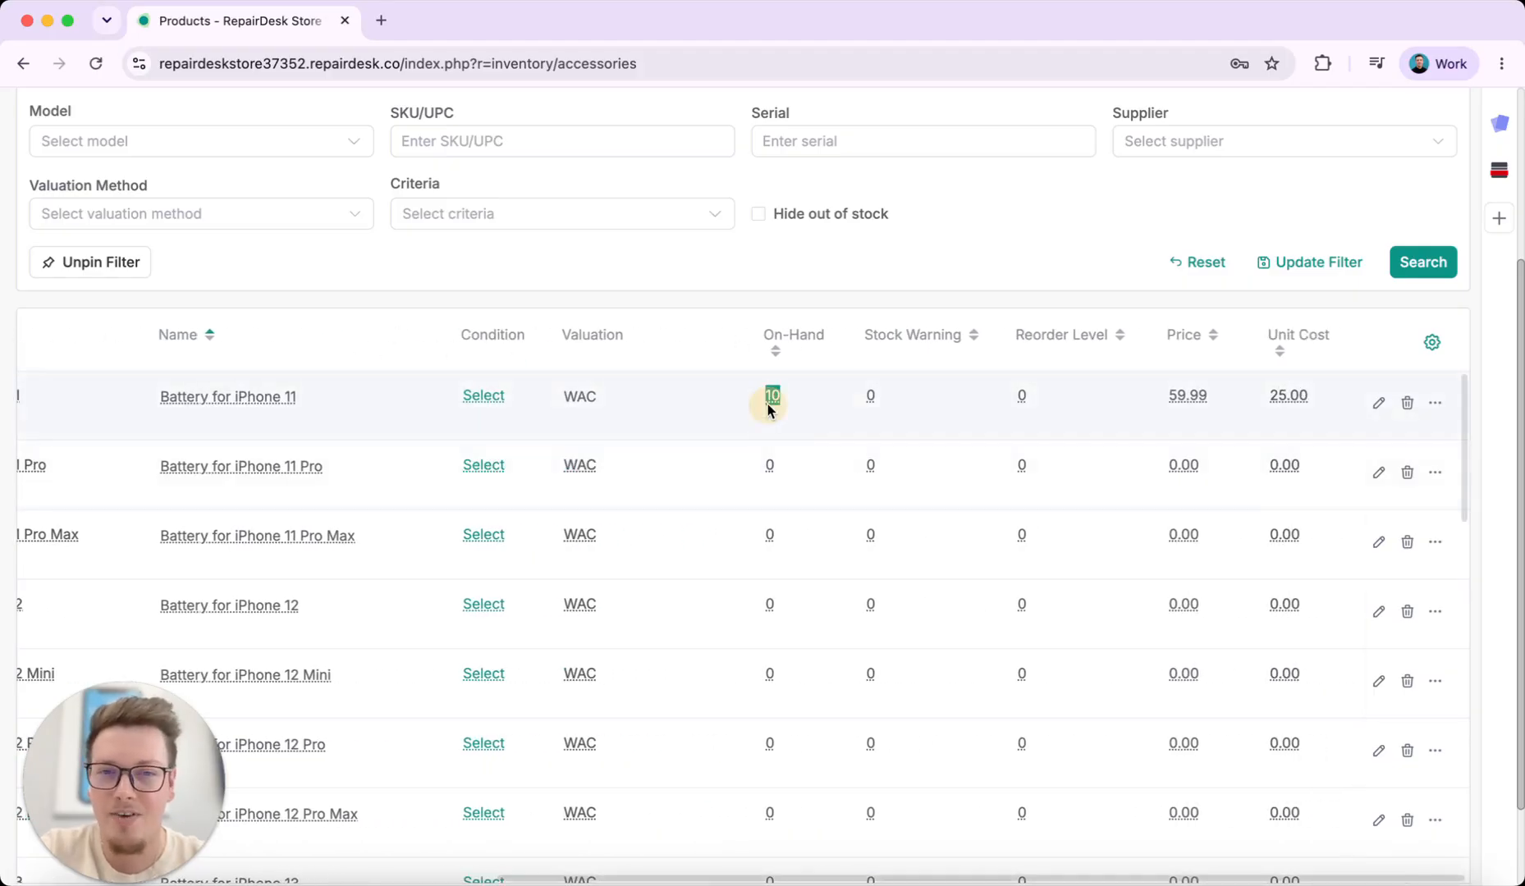
click(772, 398)
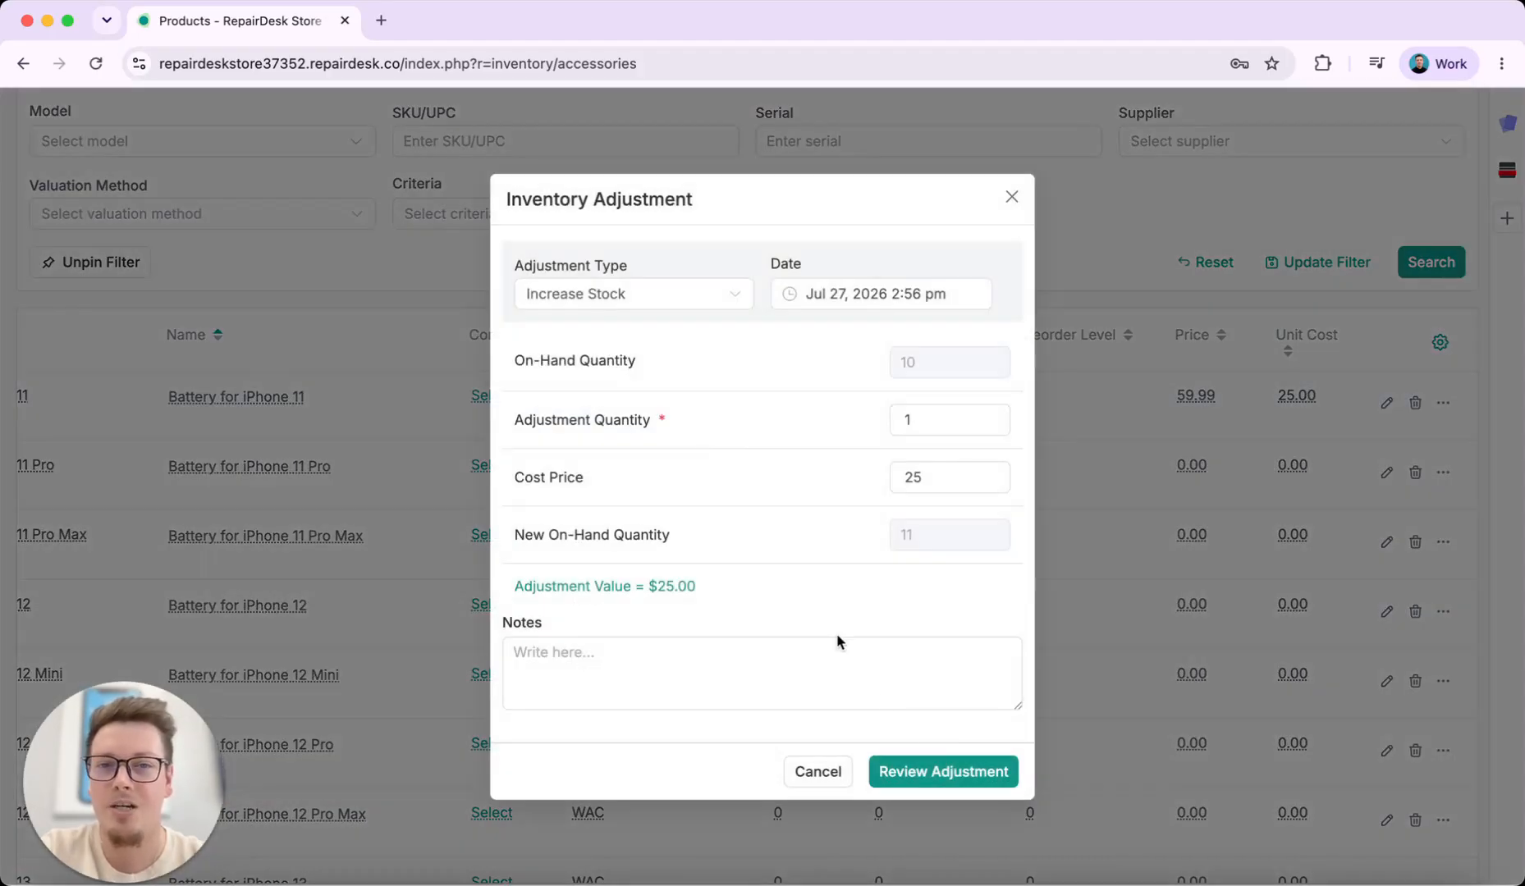
click(817, 771)
- Open the product record of Battery for iPhone 11 and look over its product information and stock sections
scroll(936, 562, down, 3)
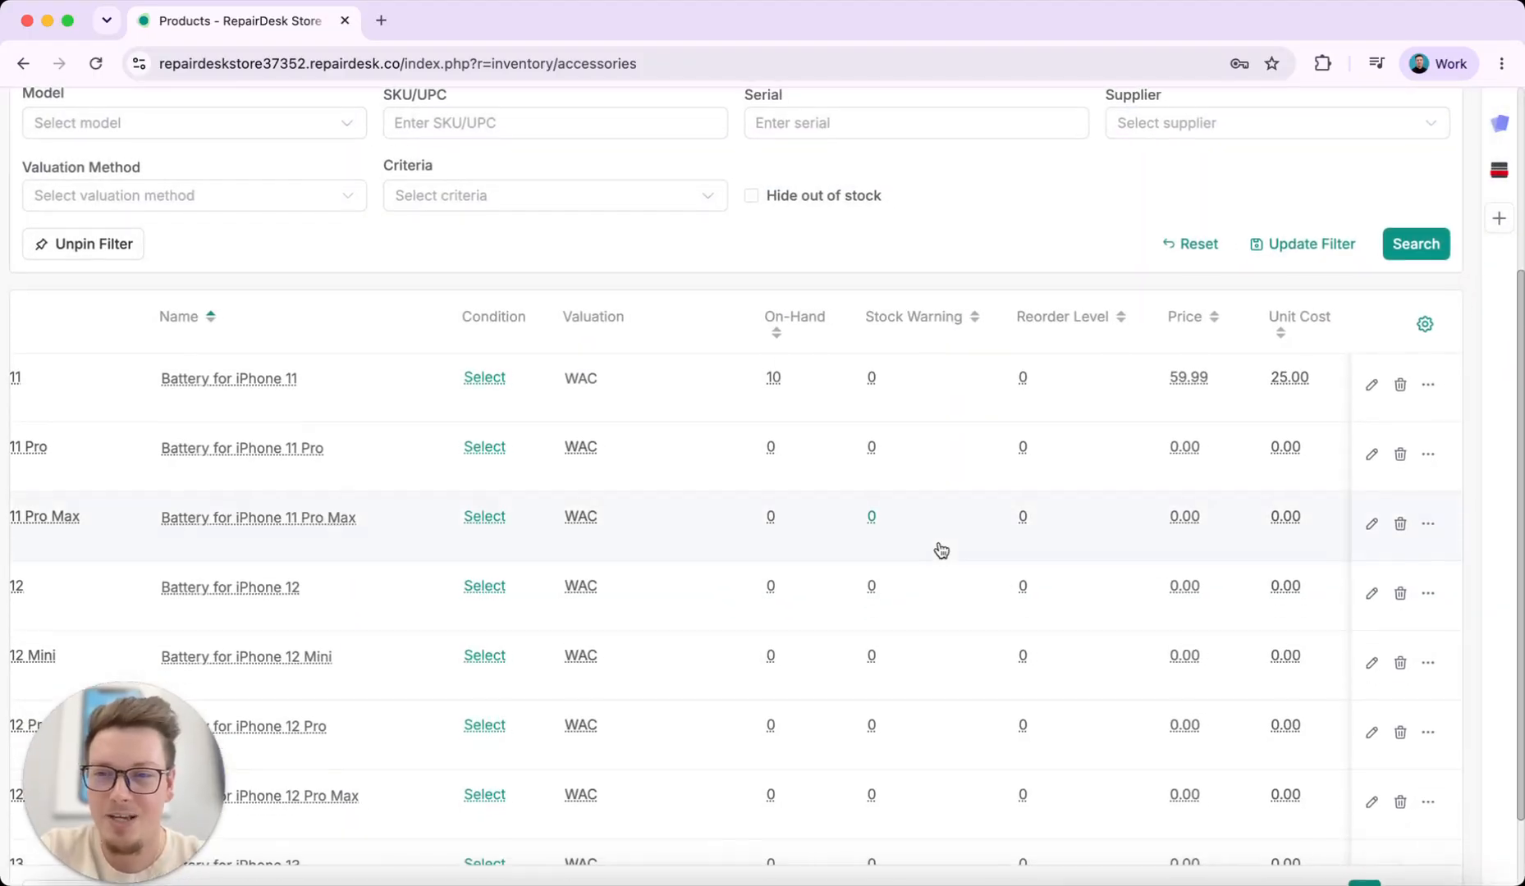
scroll(941, 550, down, 1)
scroll(941, 550, left, 1)
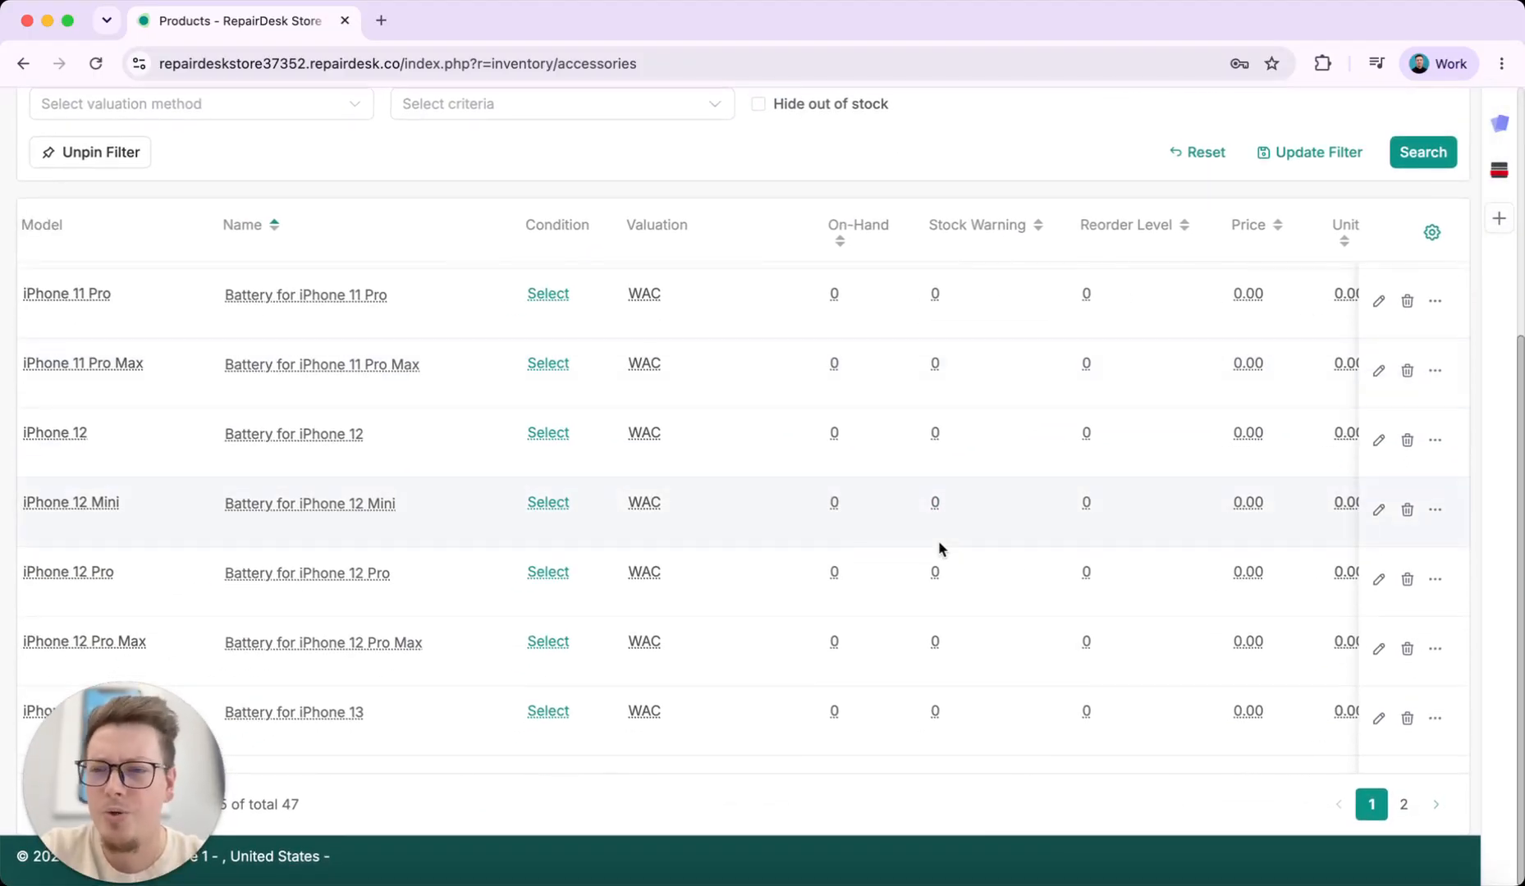
scroll(939, 549, up, 1)
scroll(940, 548, left, 3)
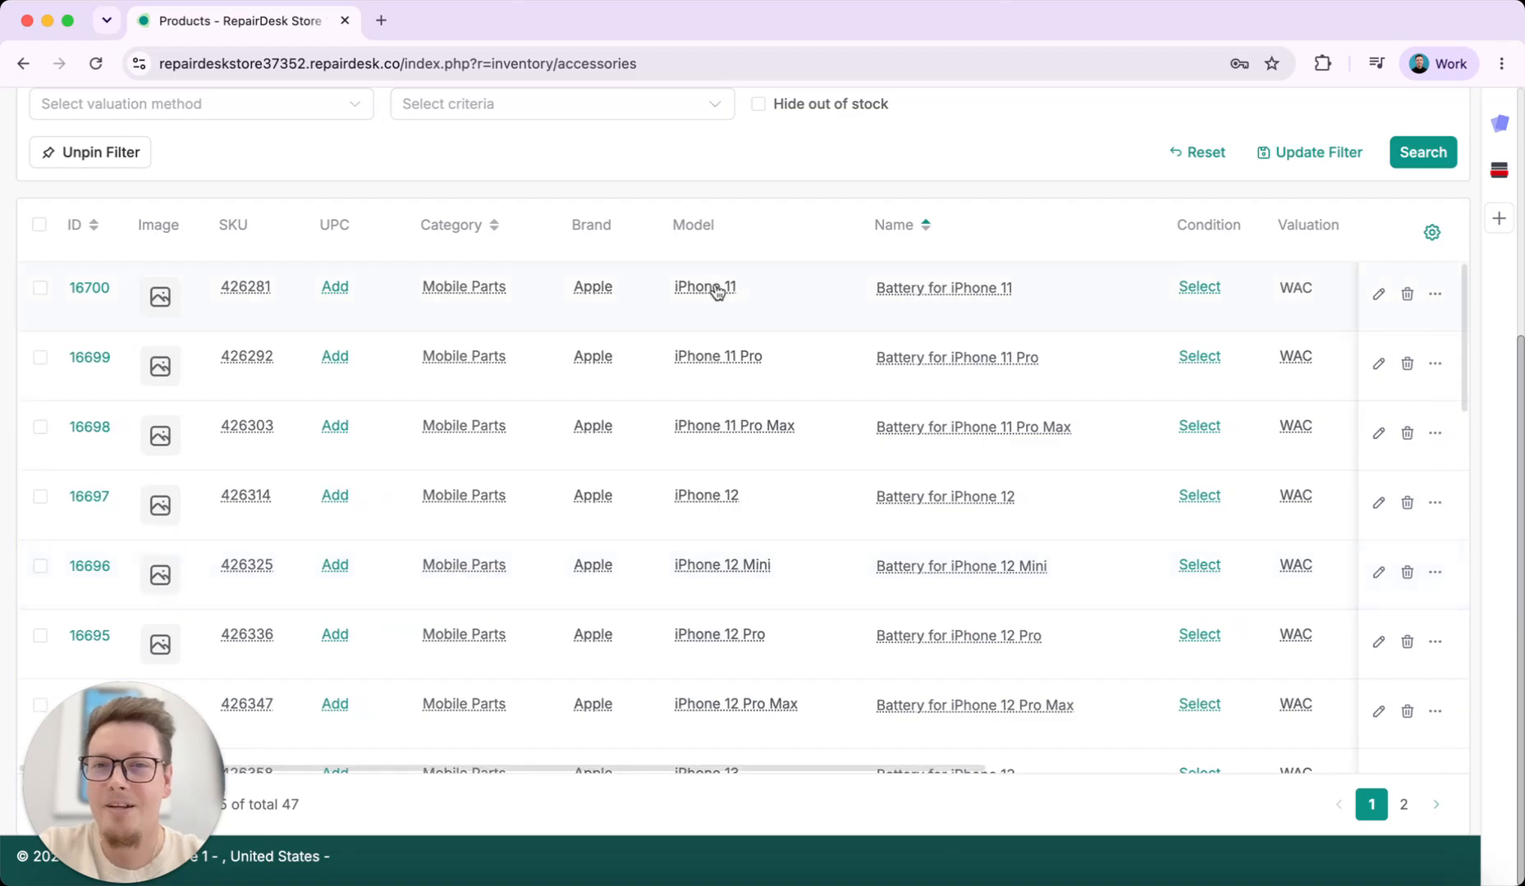
scroll(668, 151, up, 3)
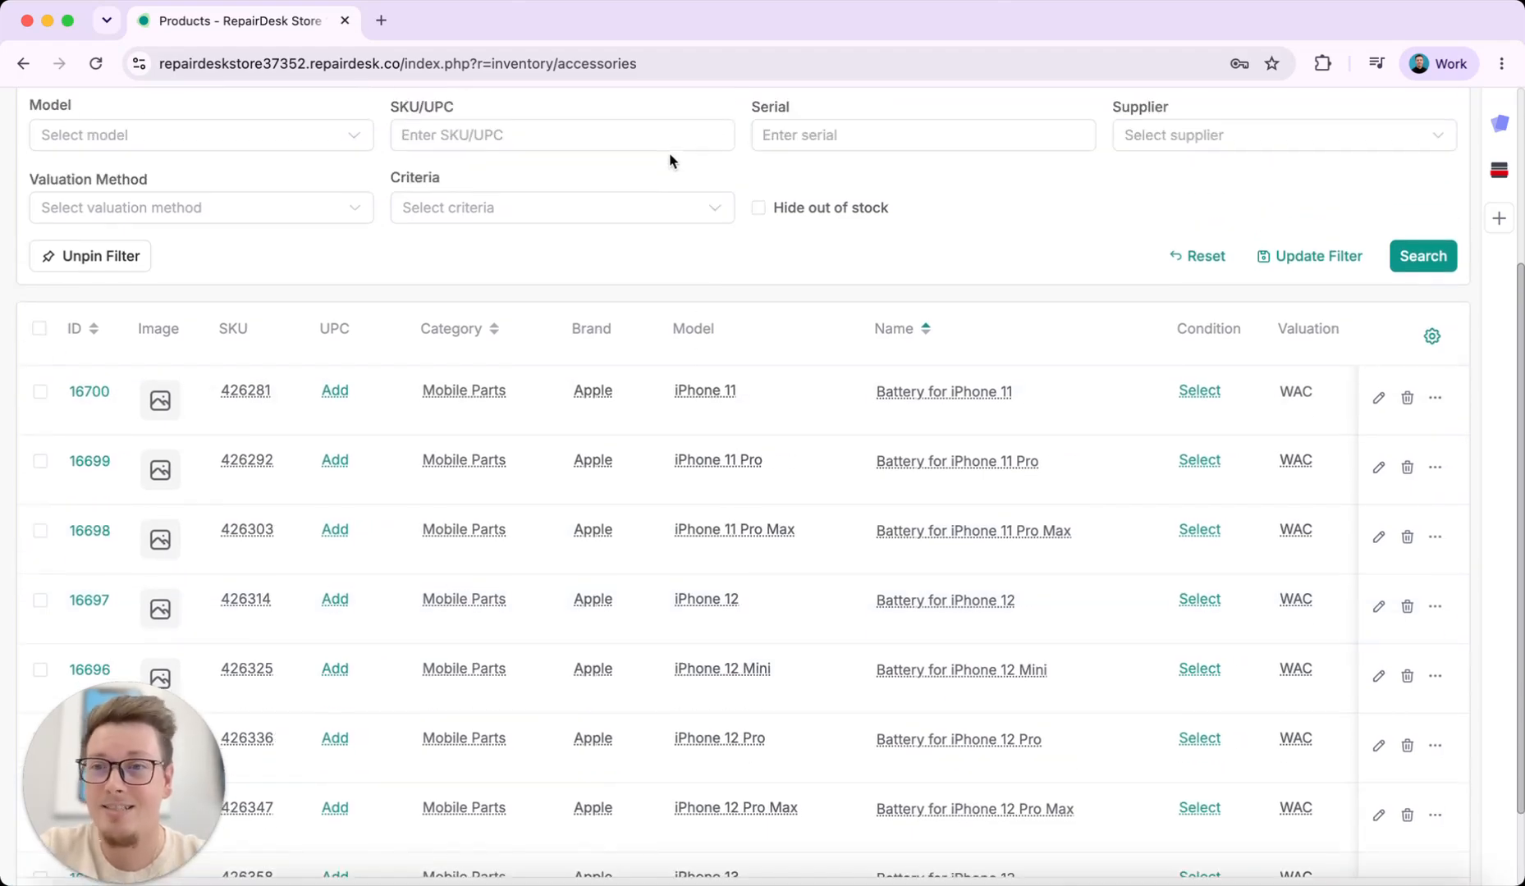
click(90, 394)
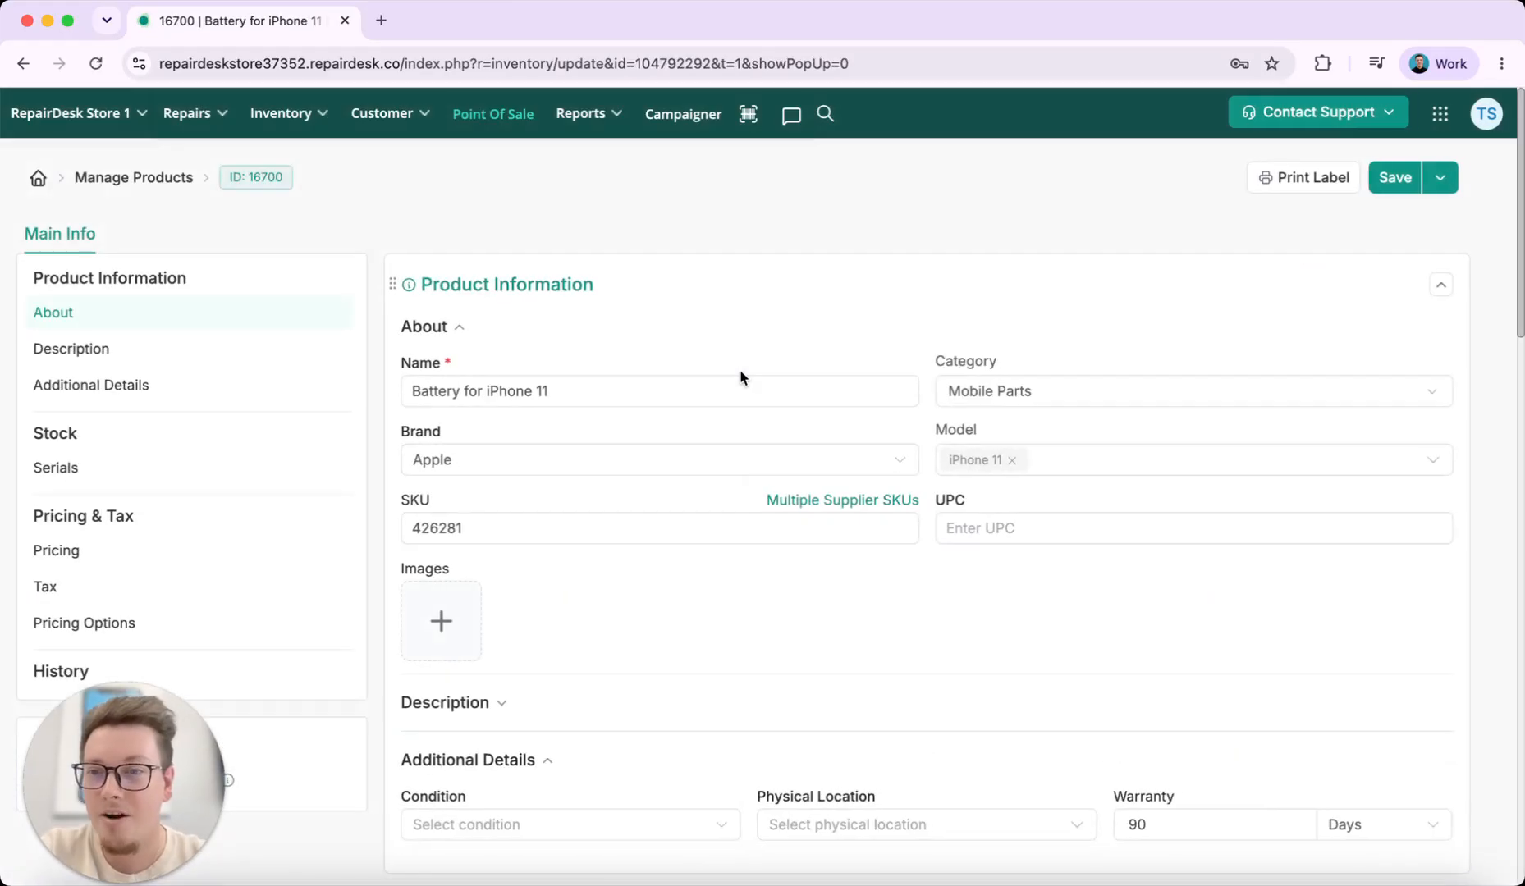
scroll(529, 376, down, 15)
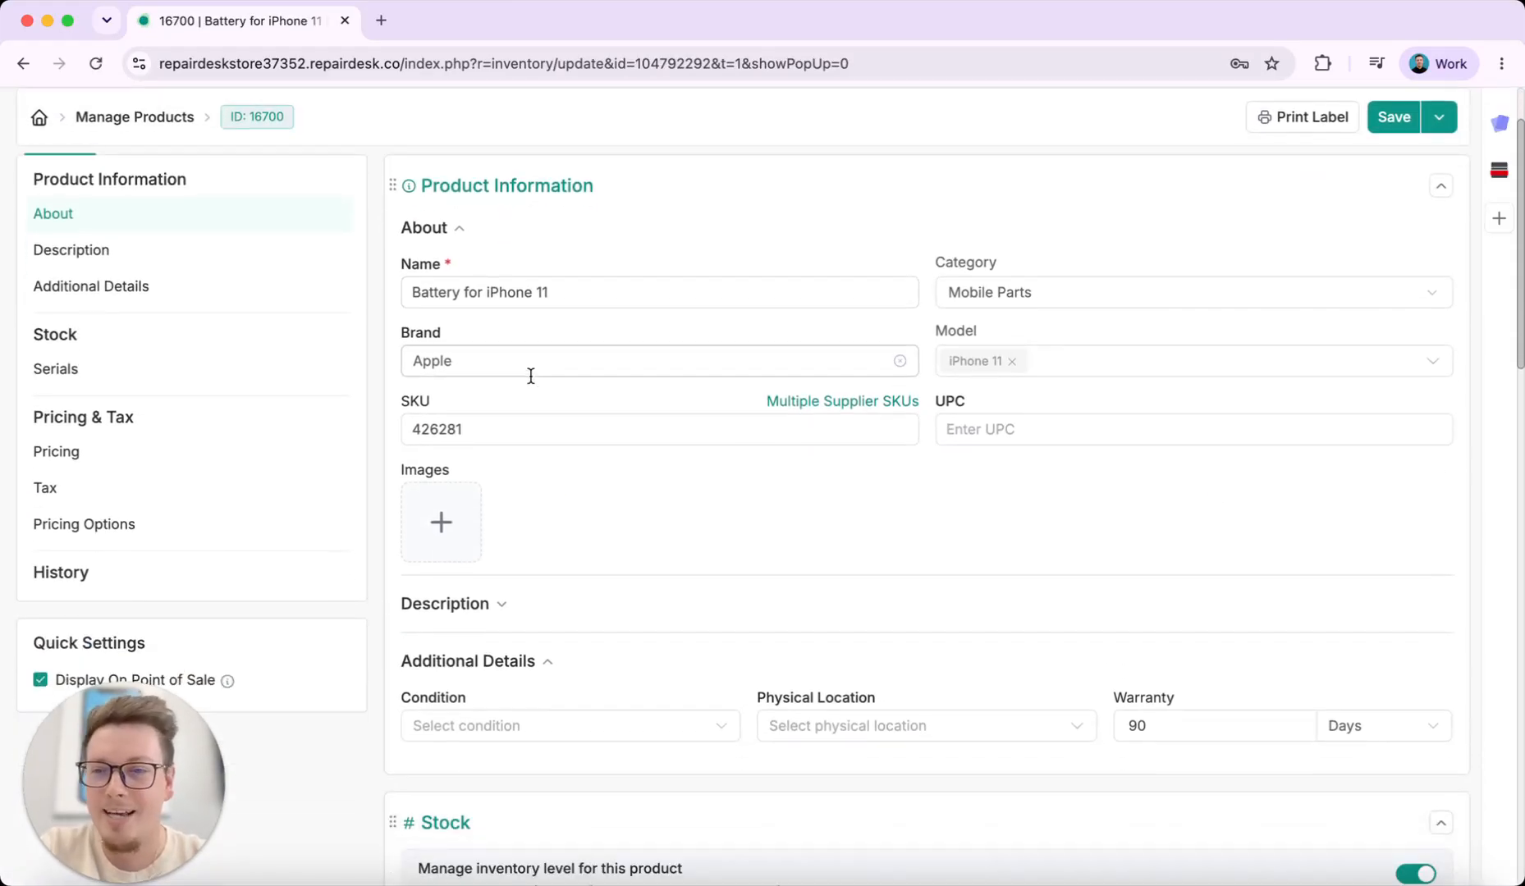
scroll(531, 376, up, 15)
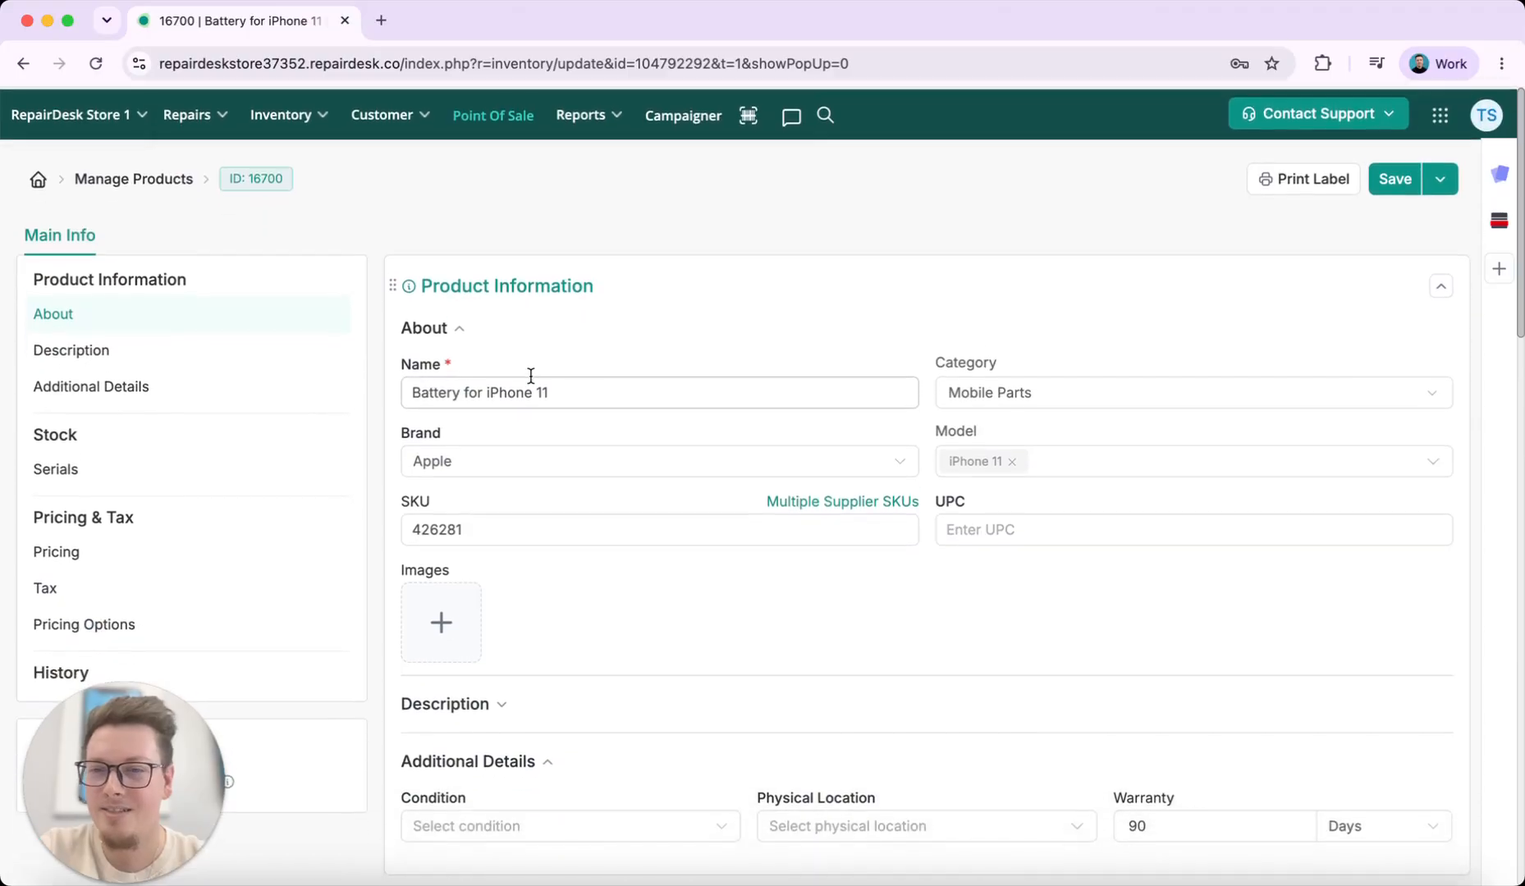
scroll(531, 376, down, 15)
scroll(531, 376, up, 15)
scroll(531, 378, down, 5)
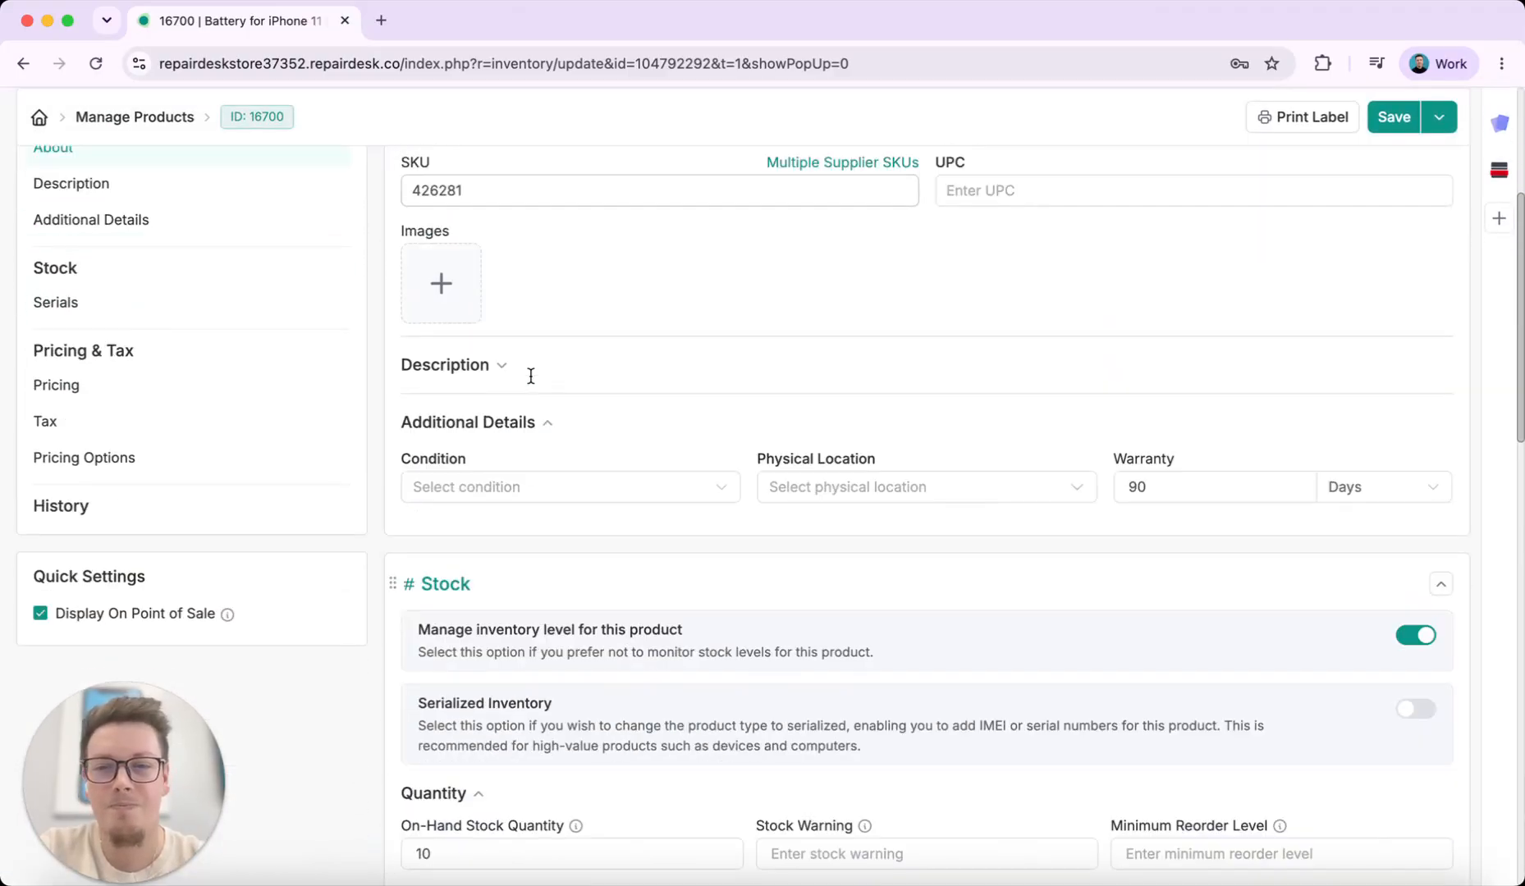
scroll(531, 381, up, 1)
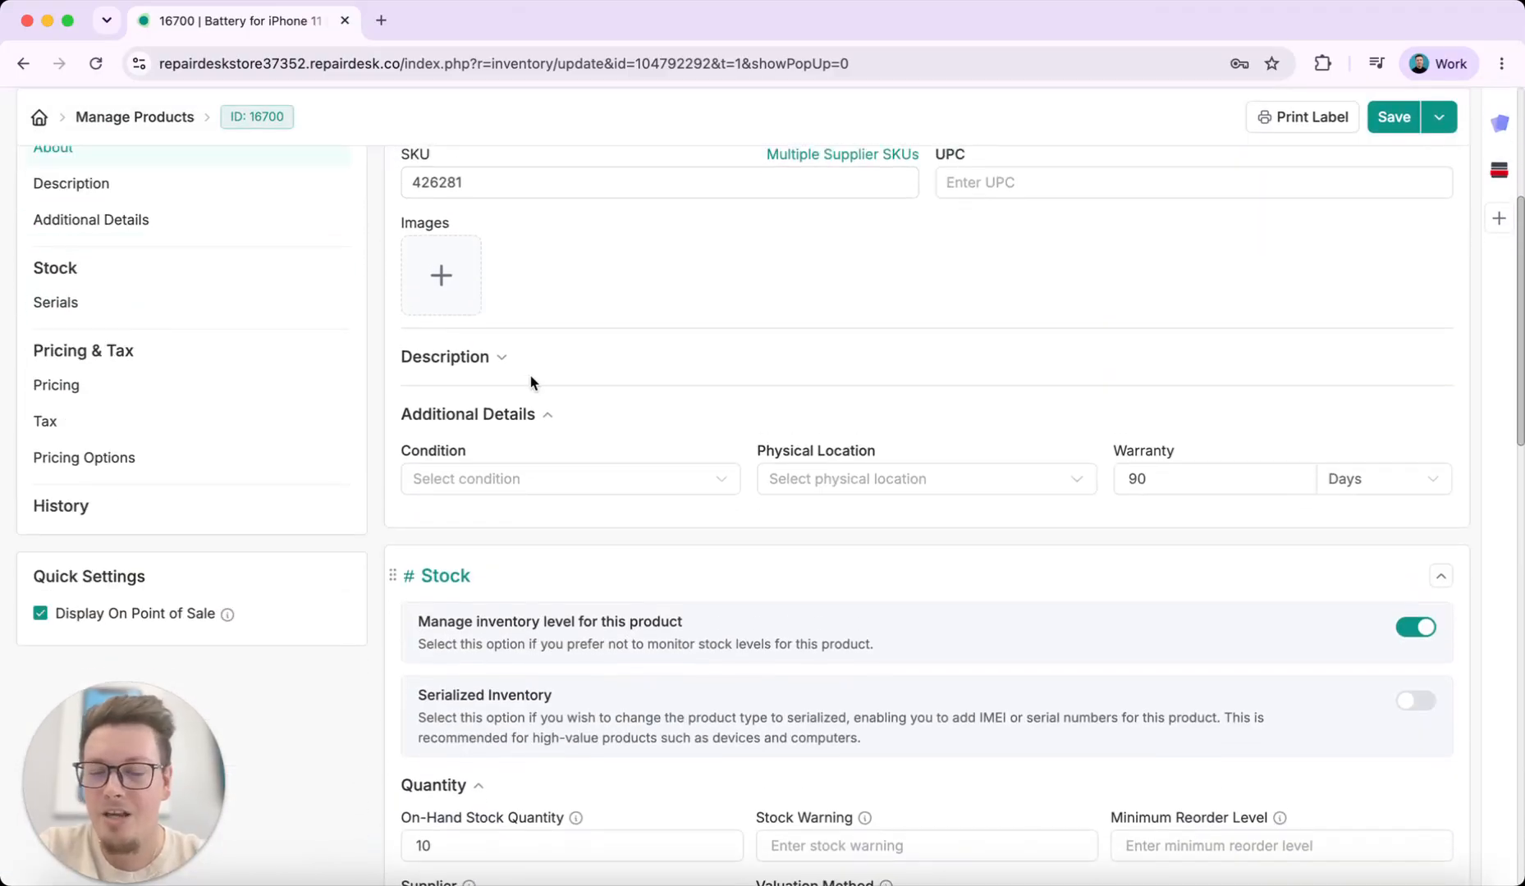
- Expand the Description section and add a flagged internal note reading "Check battery condition."
click(481, 369)
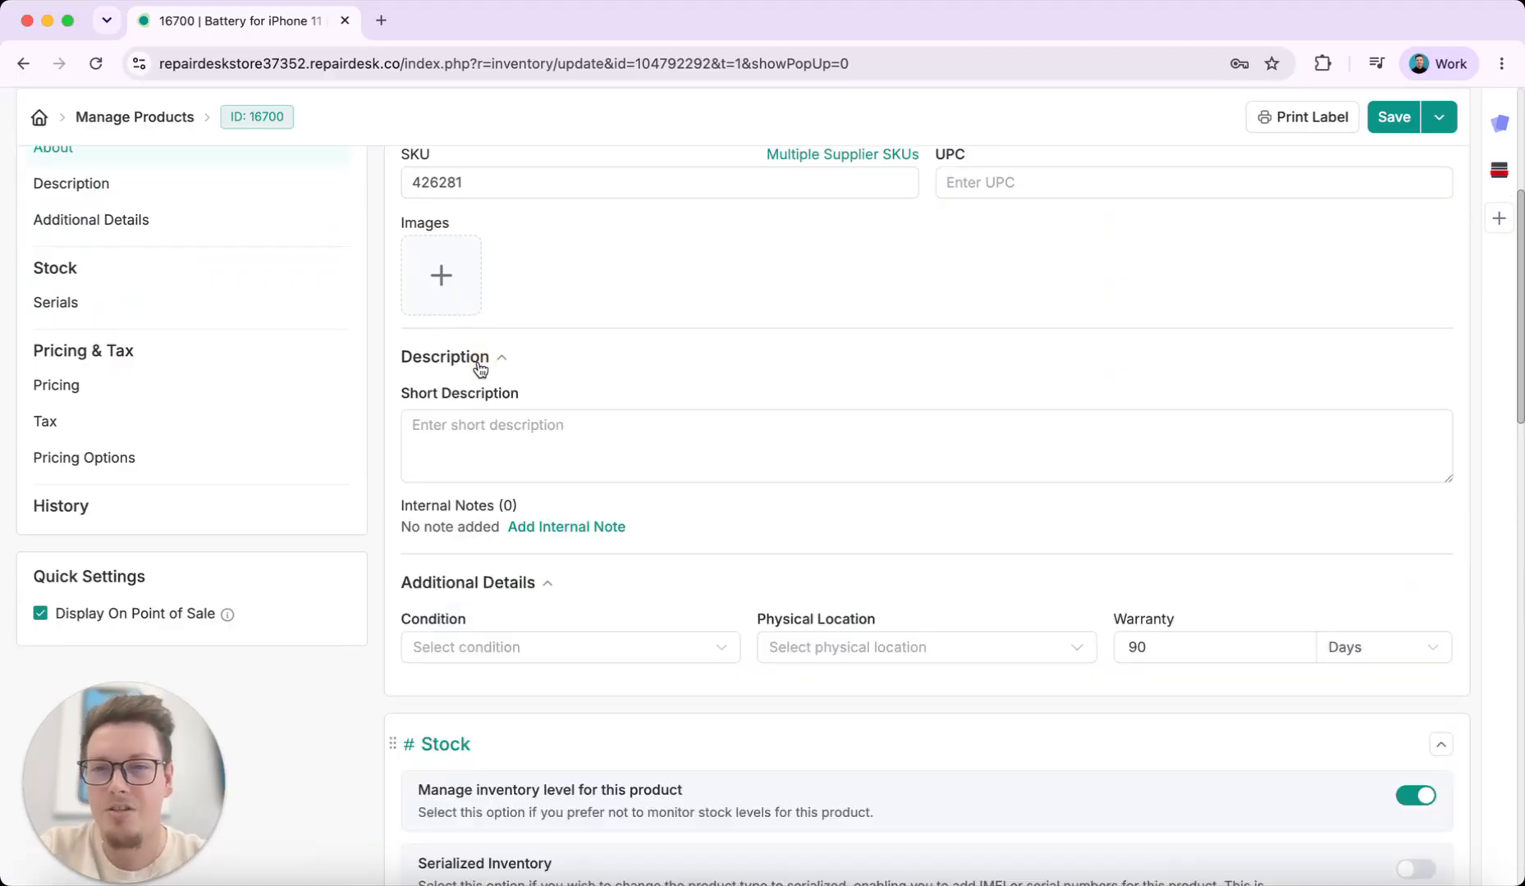
click(545, 529)
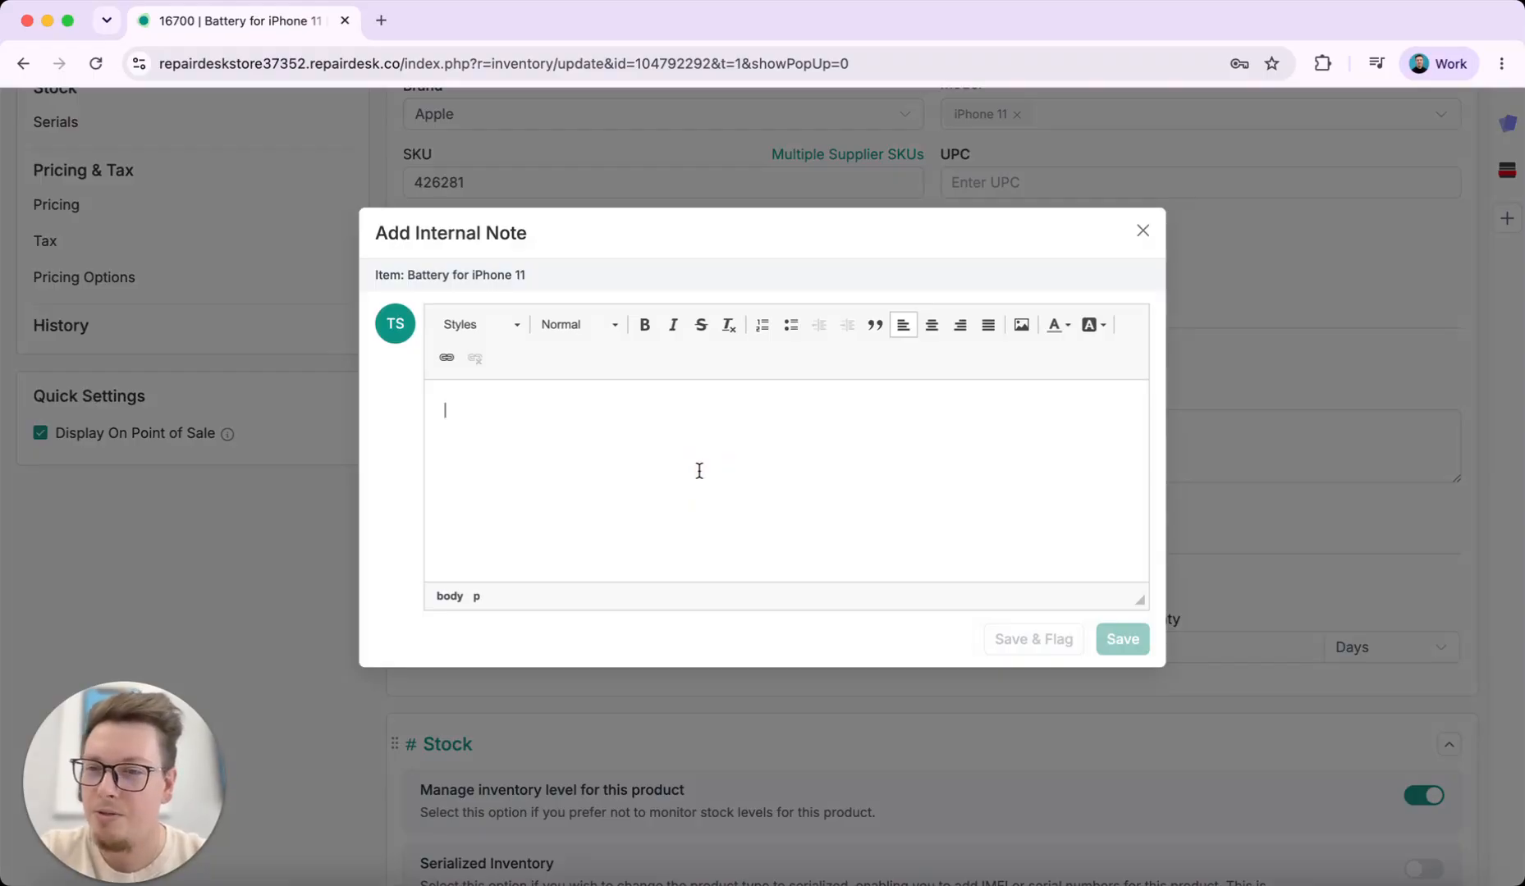
text(eck battery condition.)
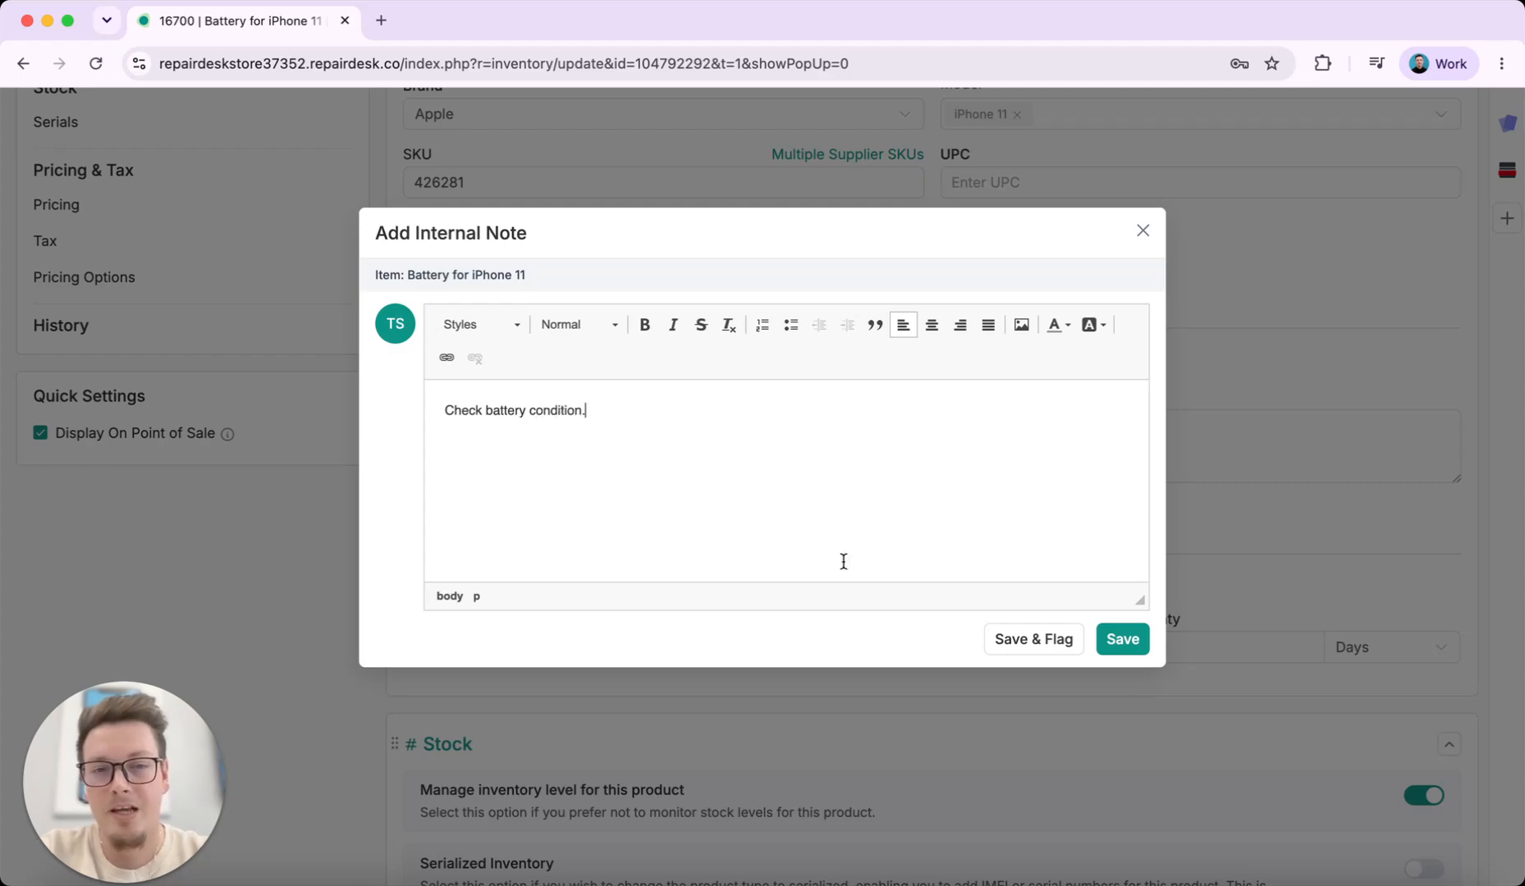
click(1056, 643)
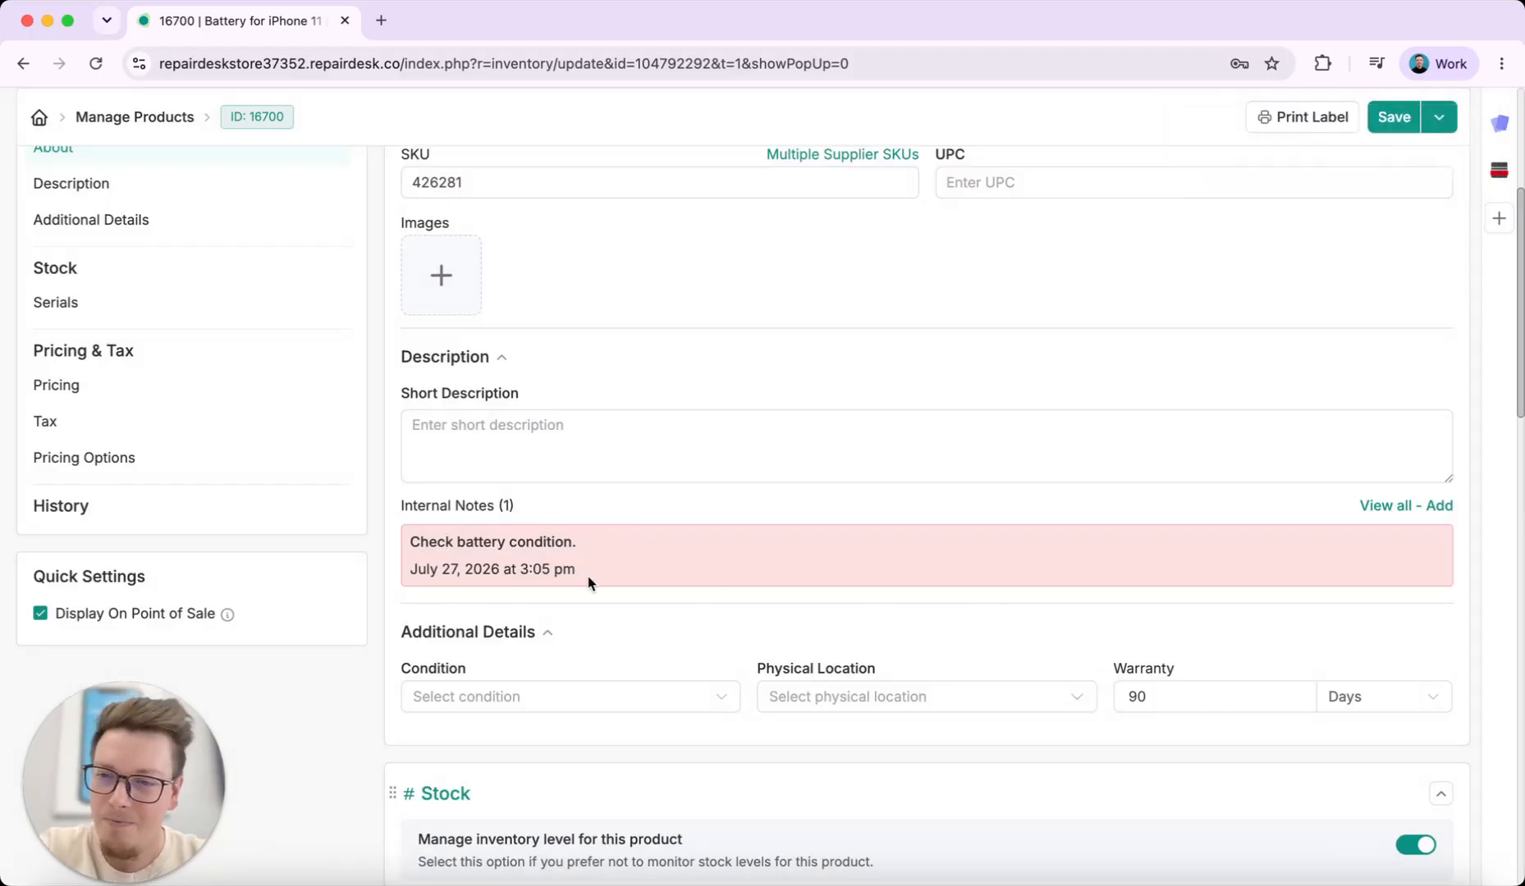
- Delete the internal note about the battery condition and close the notes dialog
click(98, 66)
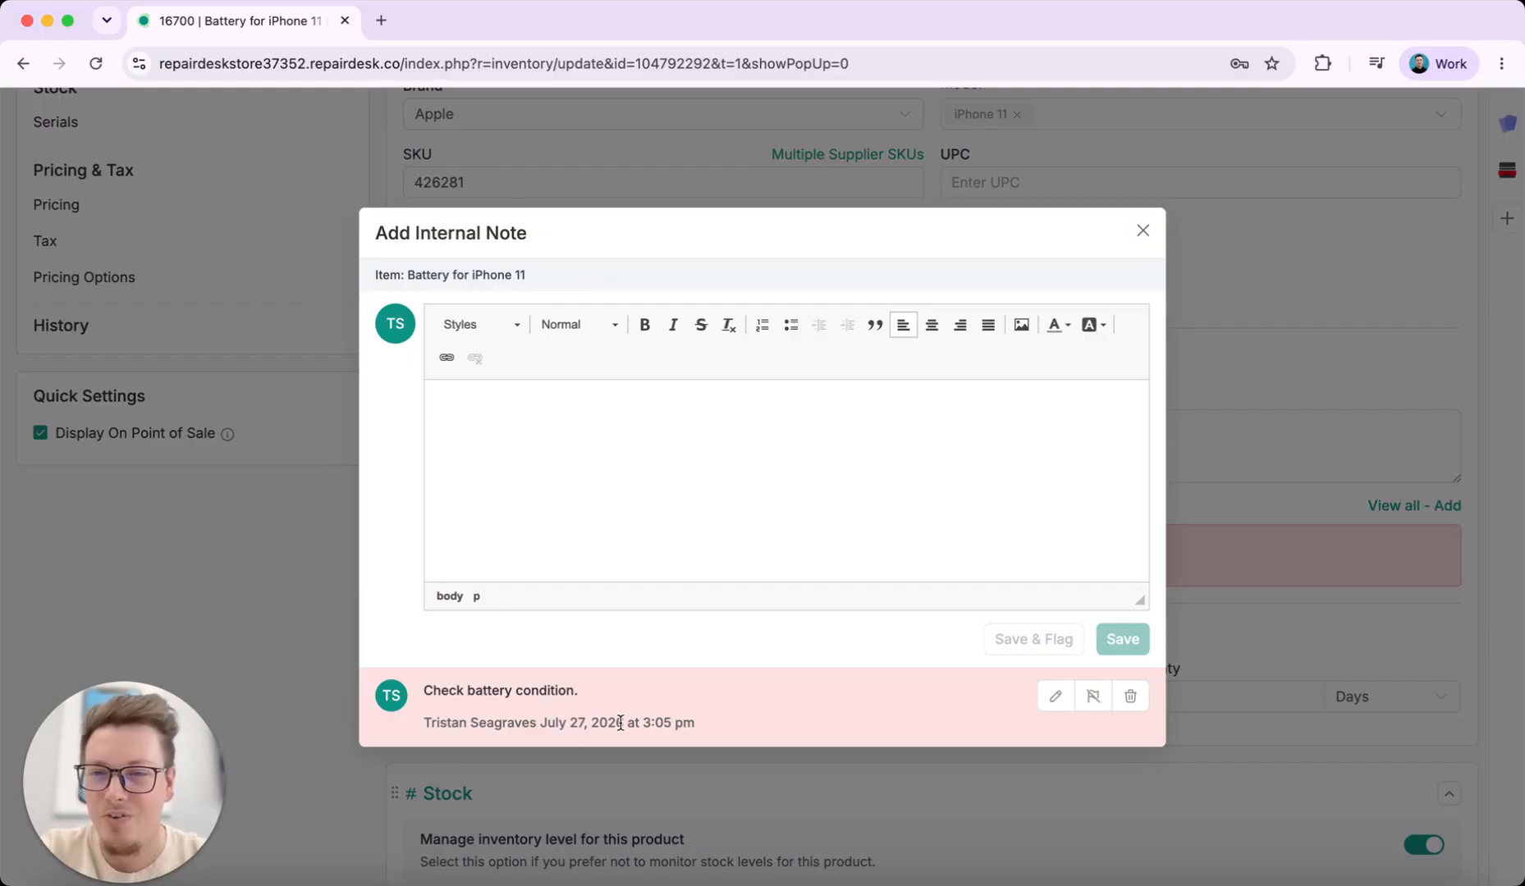
click(1131, 696)
click(900, 529)
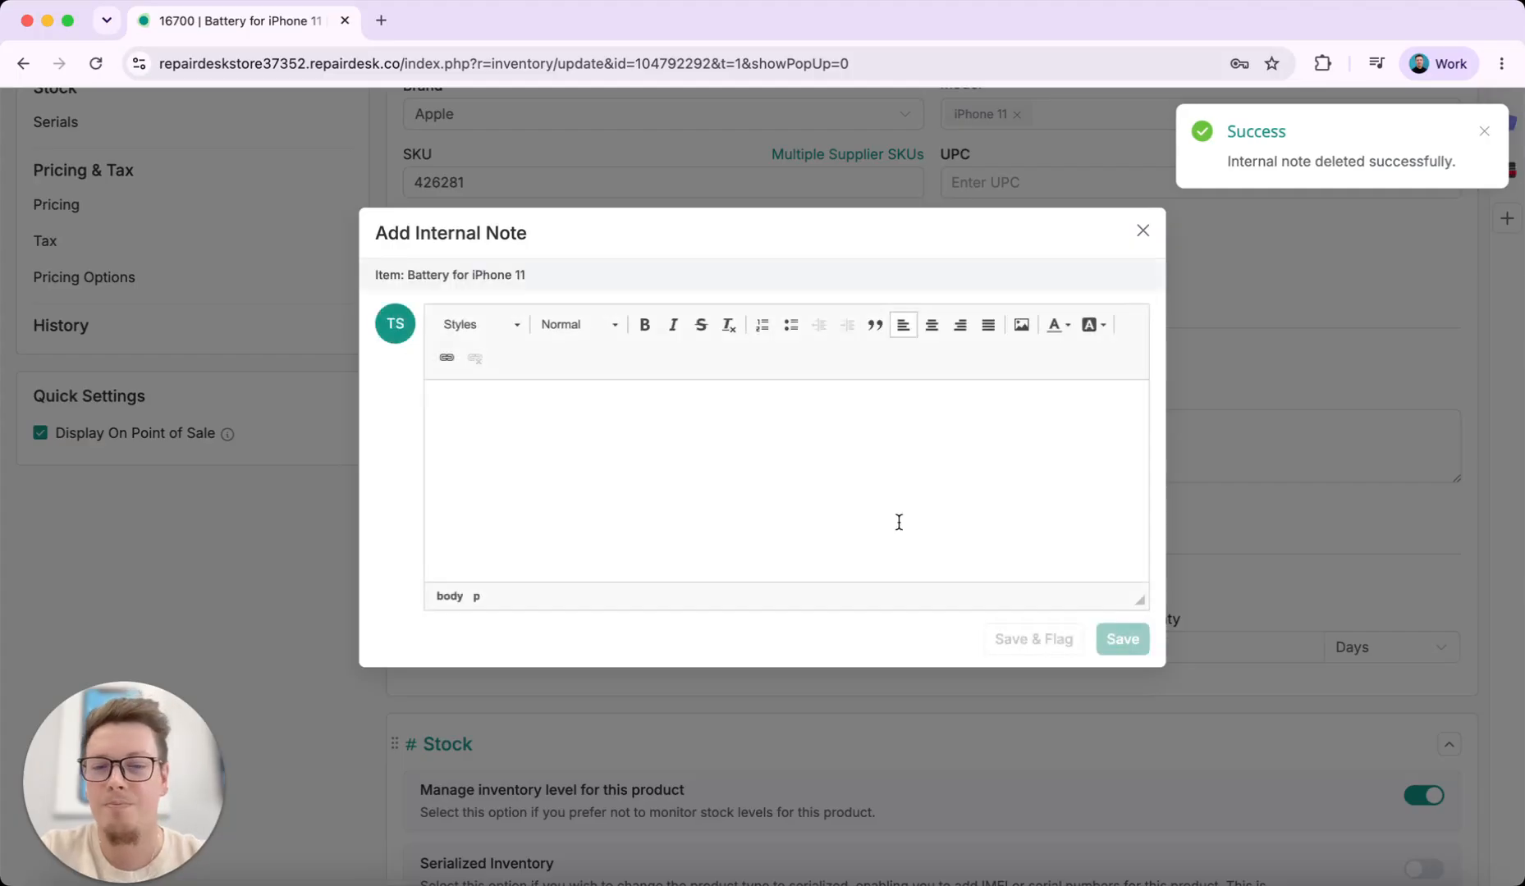
click(1142, 232)
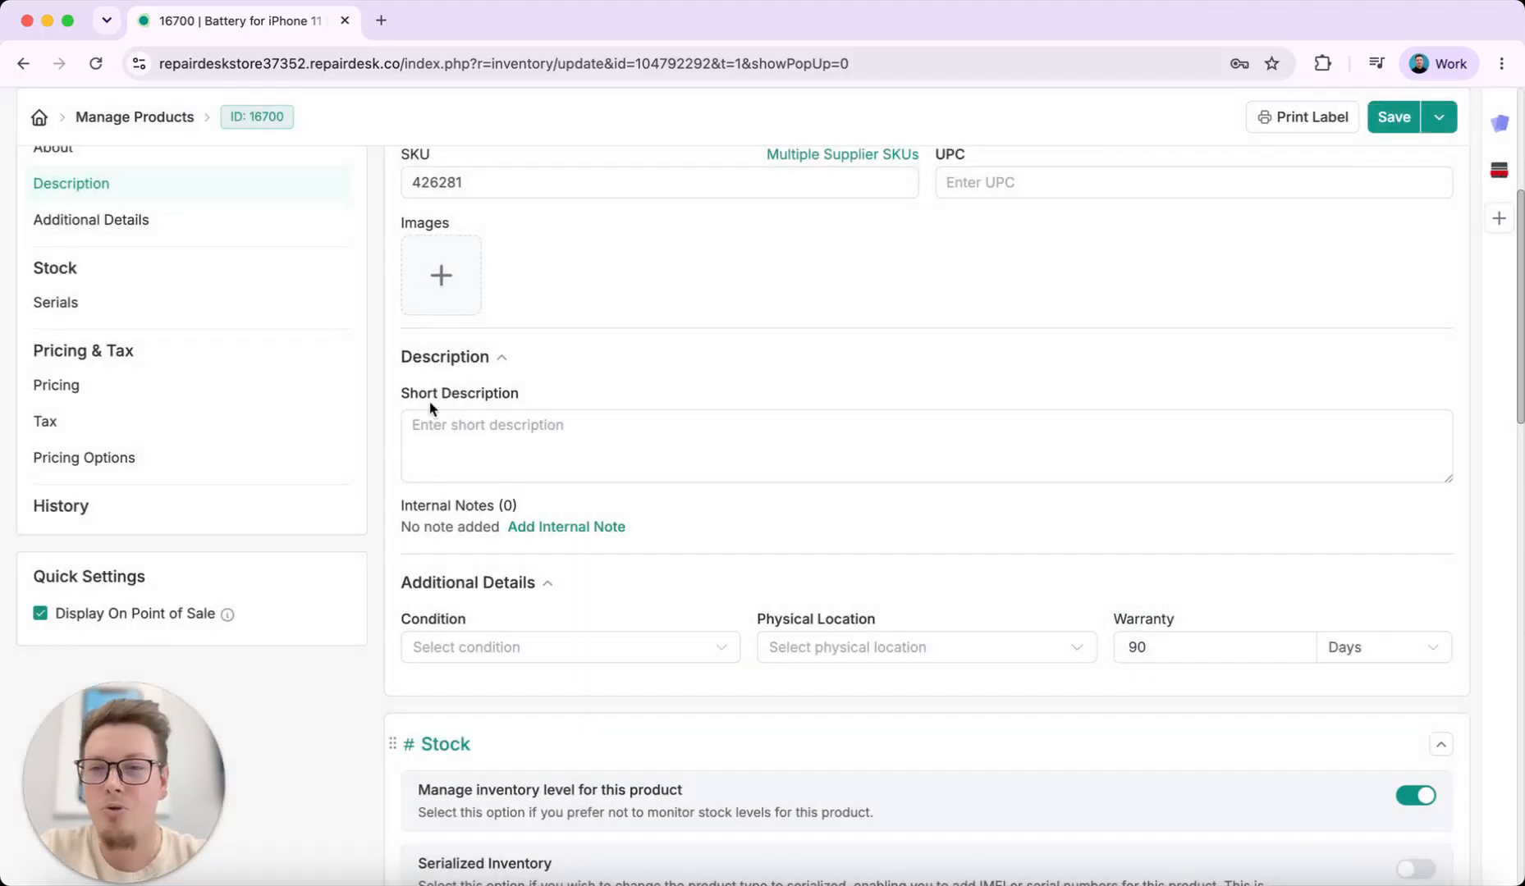
- Try reordering the Stock and Variants sections on the product page
scroll(430, 408, down, 7)
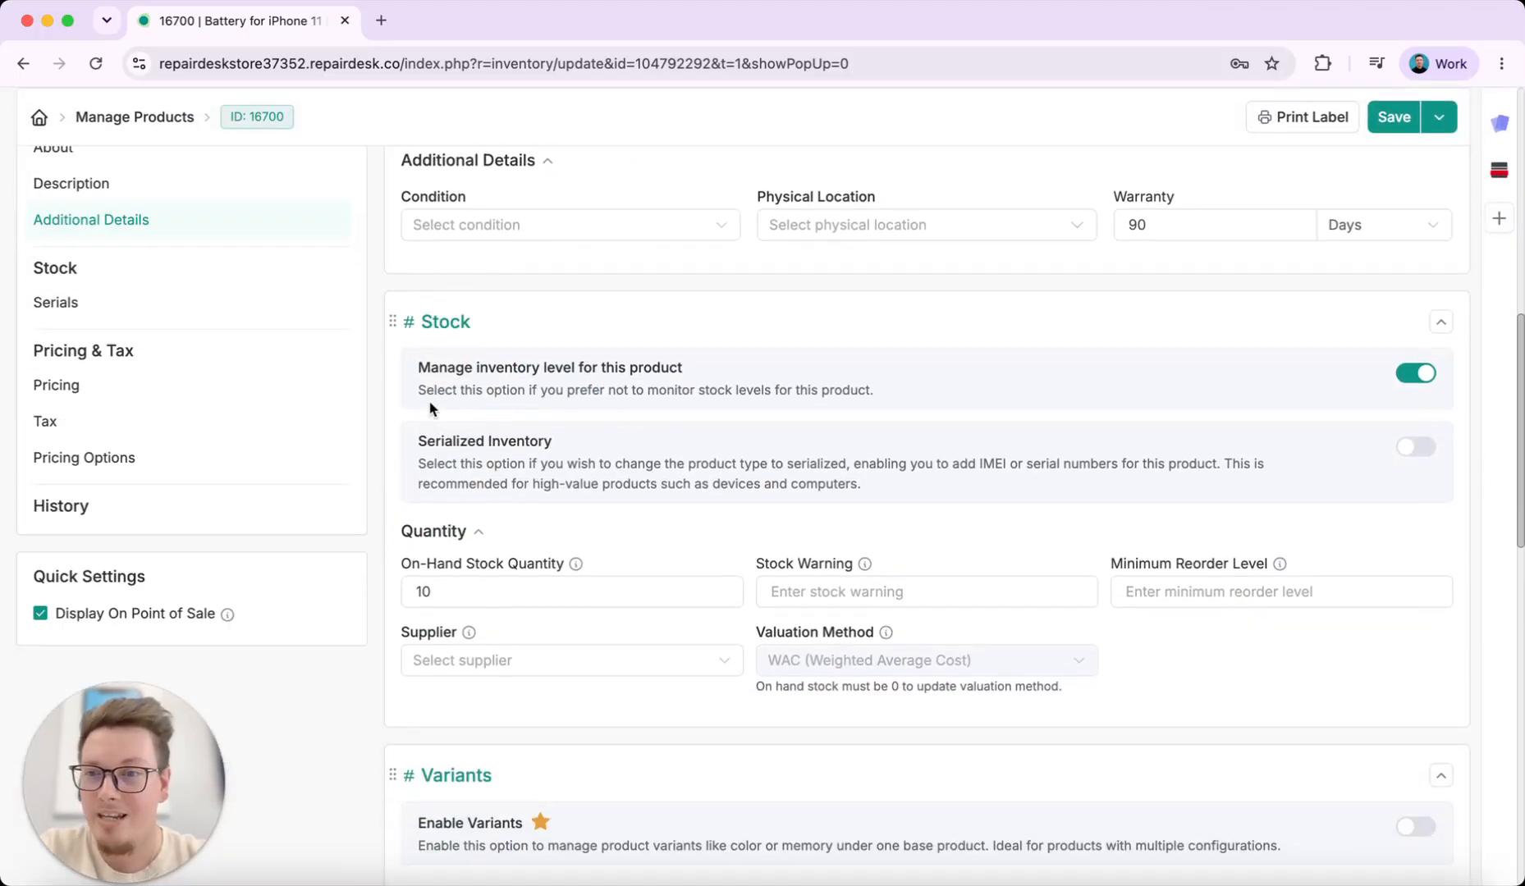
mouse_move(393, 326)
mouse_down()
mouse_move(441, 129)
mouse_move(377, 407)
mouse_move(390, 325)
mouse_up()
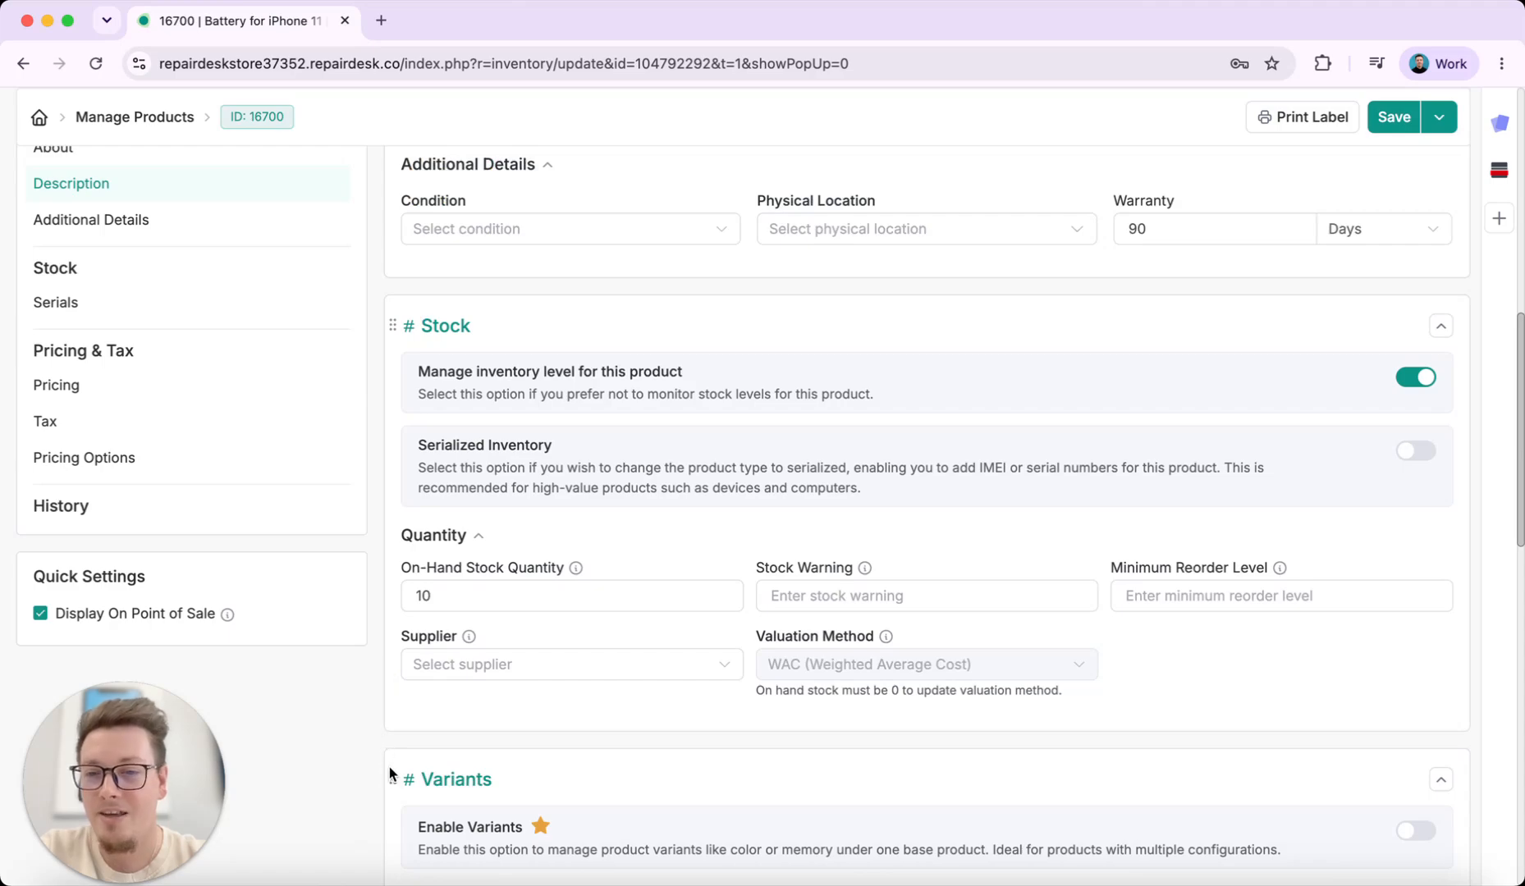
mouse_move(392, 778)
mouse_down()
mouse_move(424, 761)
mouse_move(396, 775)
mouse_up()
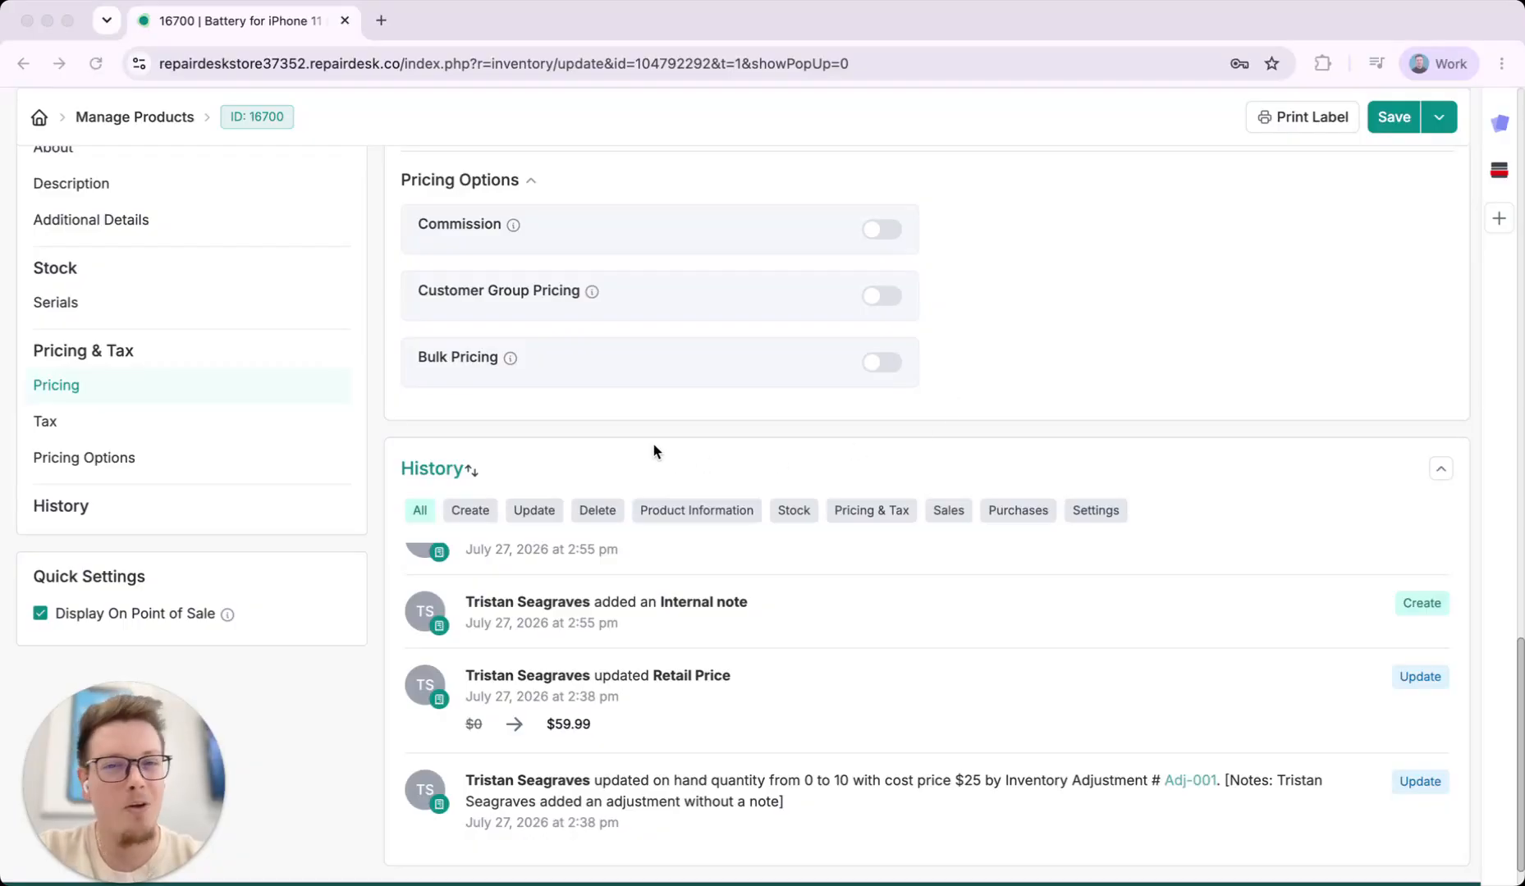
- Look through the product's history and filter its entries by Create, Update, Delete and Stock in turn
scroll(627, 731, down, 2)
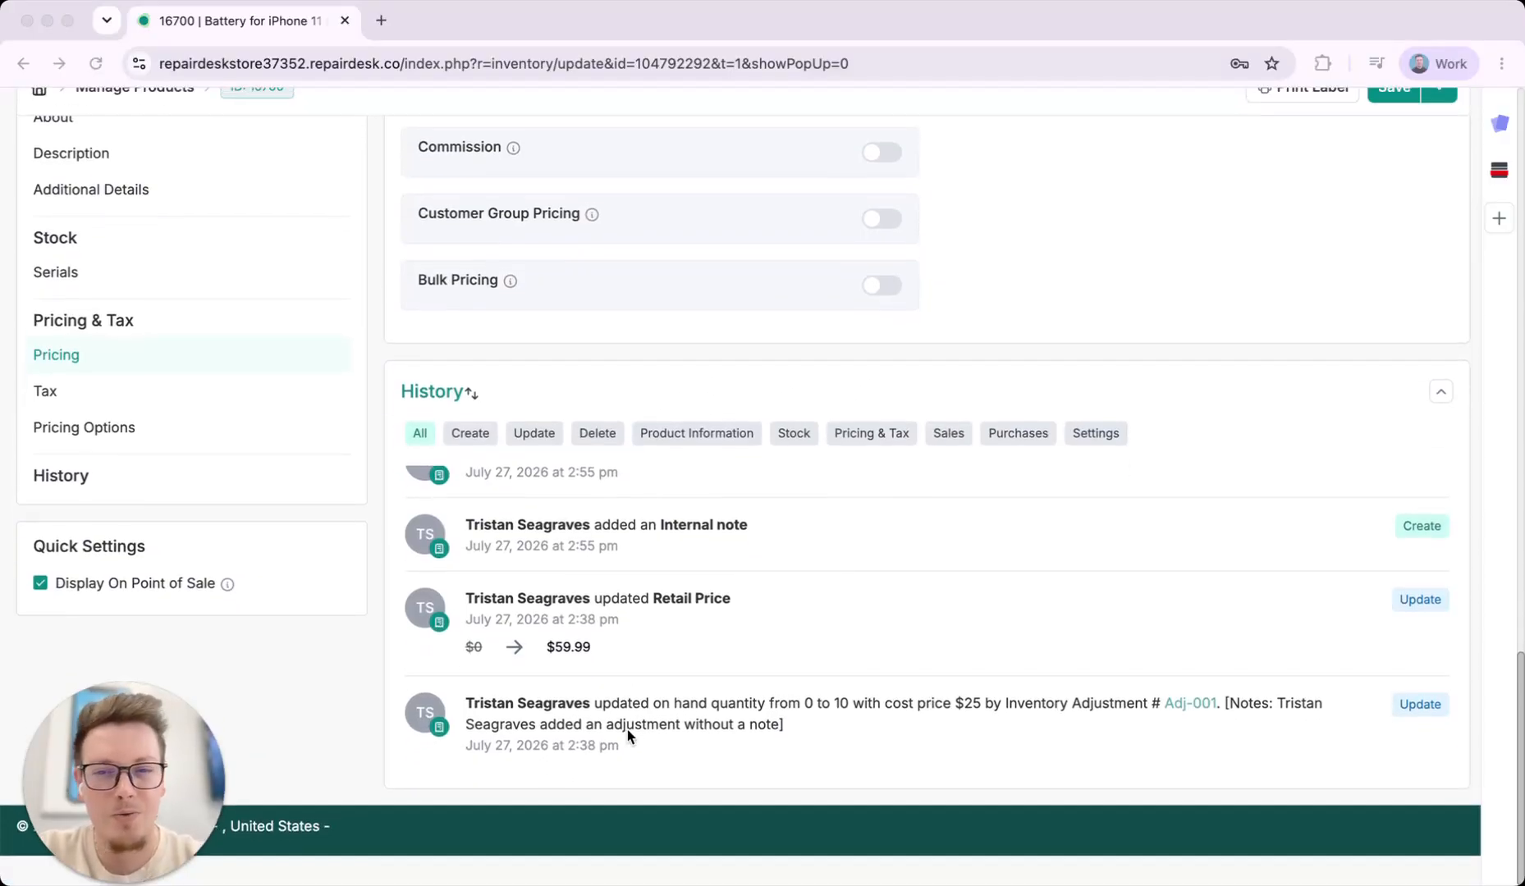
scroll(665, 636, up, 3)
scroll(665, 636, down, 3)
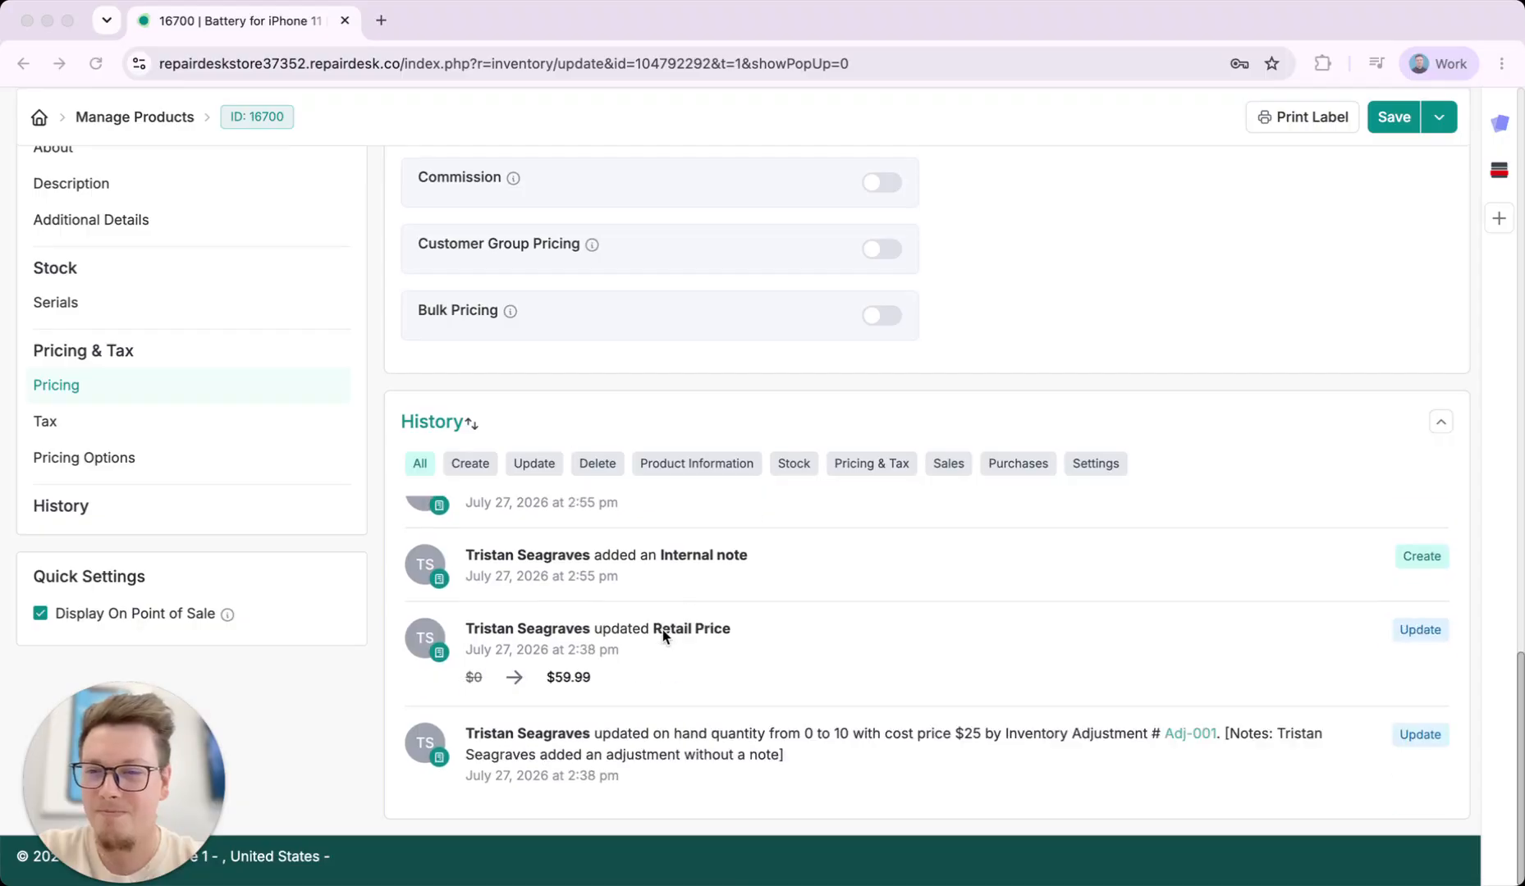
click(460, 464)
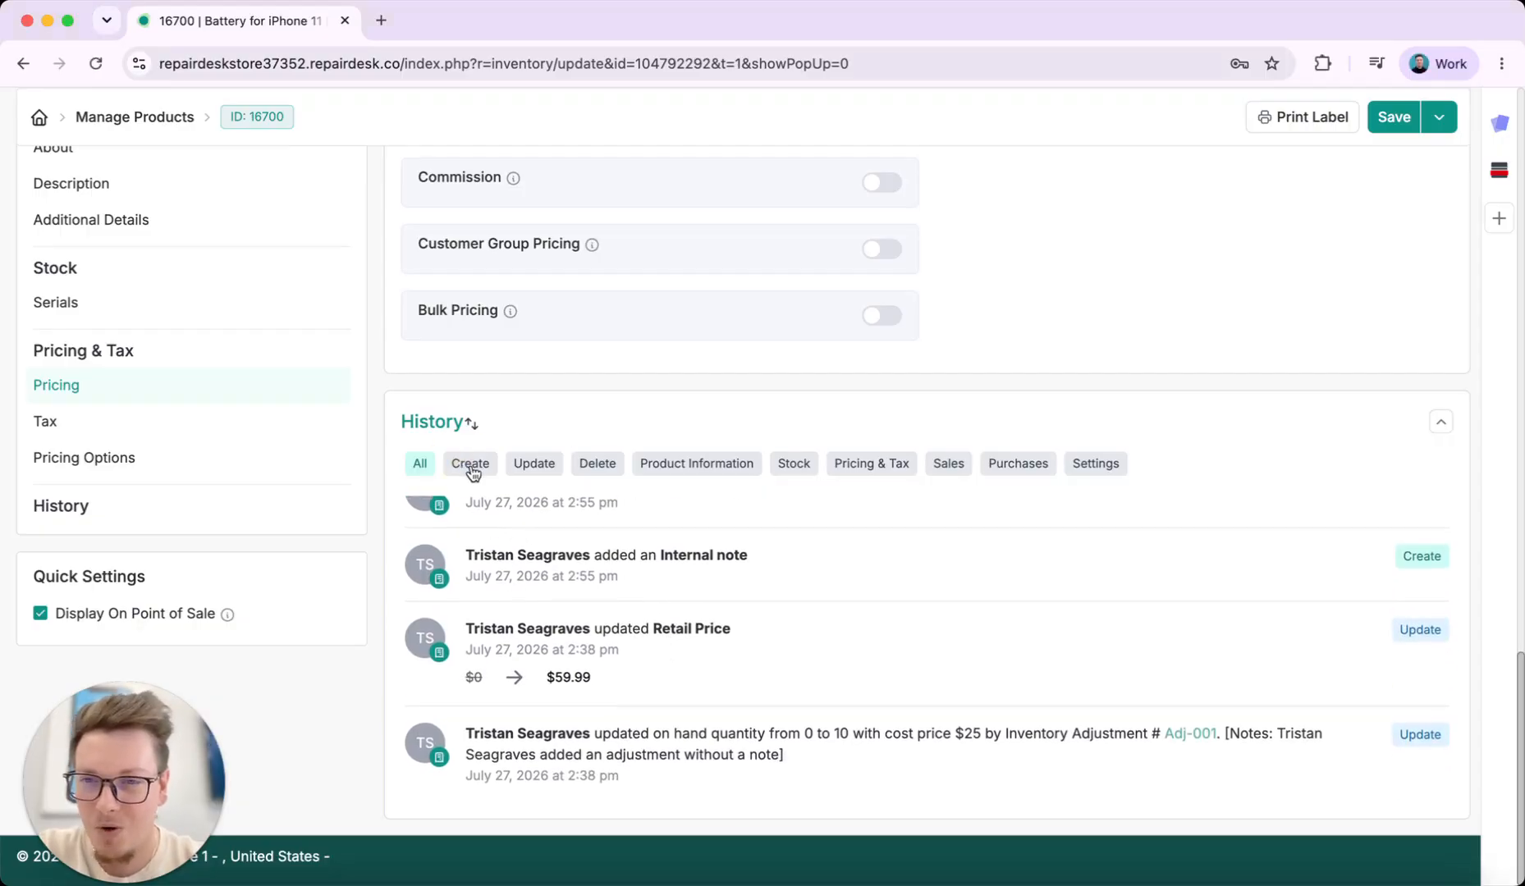
click(472, 474)
click(534, 625)
click(594, 626)
click(792, 621)
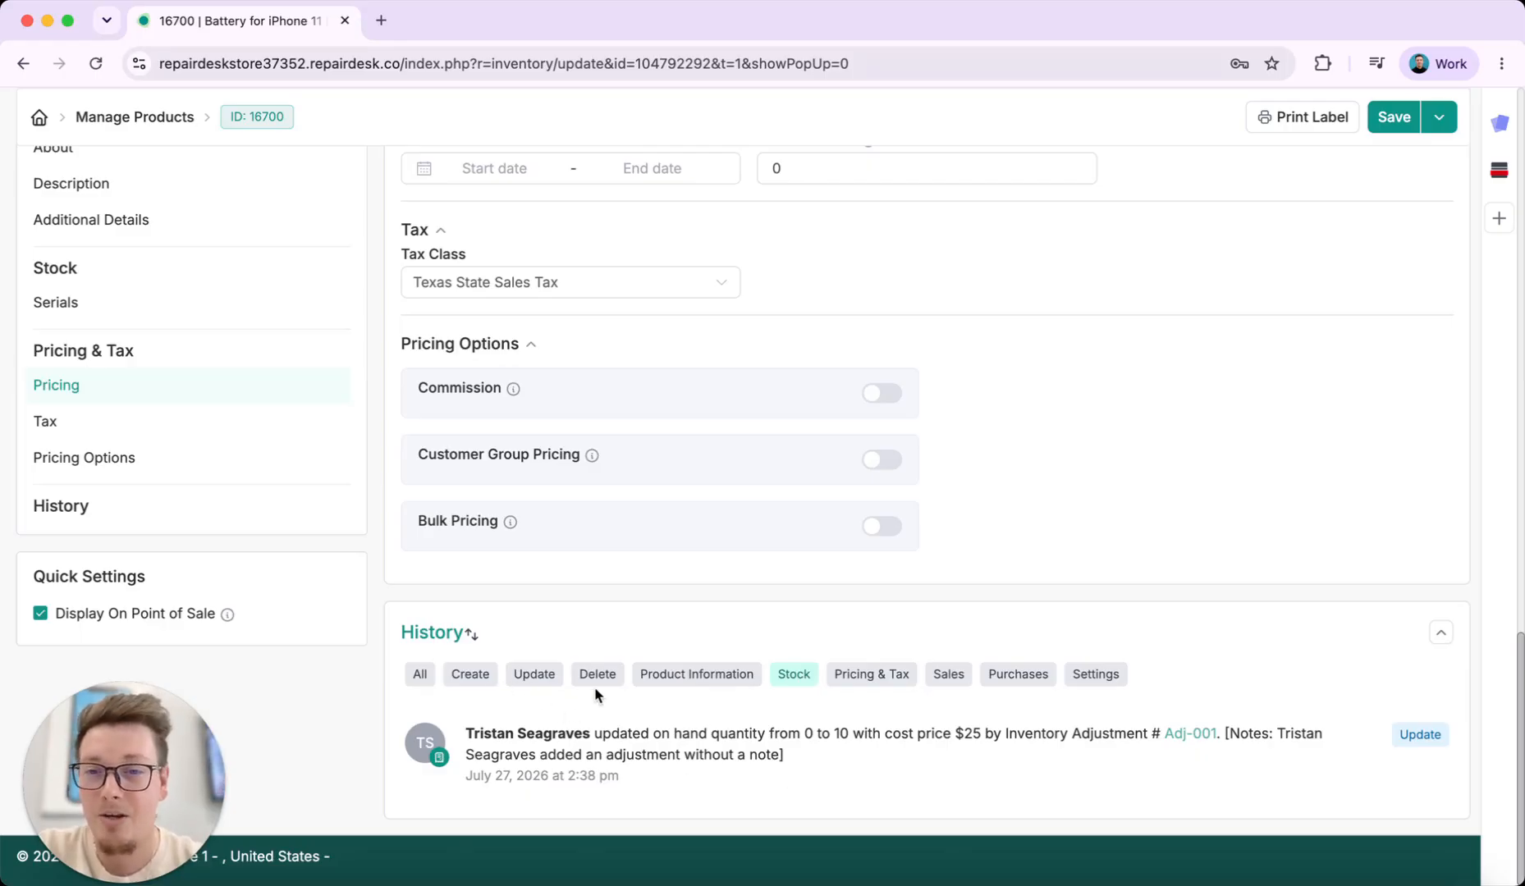
- Filter the product history by Create entries again and restore the view of all entries
click(486, 682)
scroll(837, 751, down, 1)
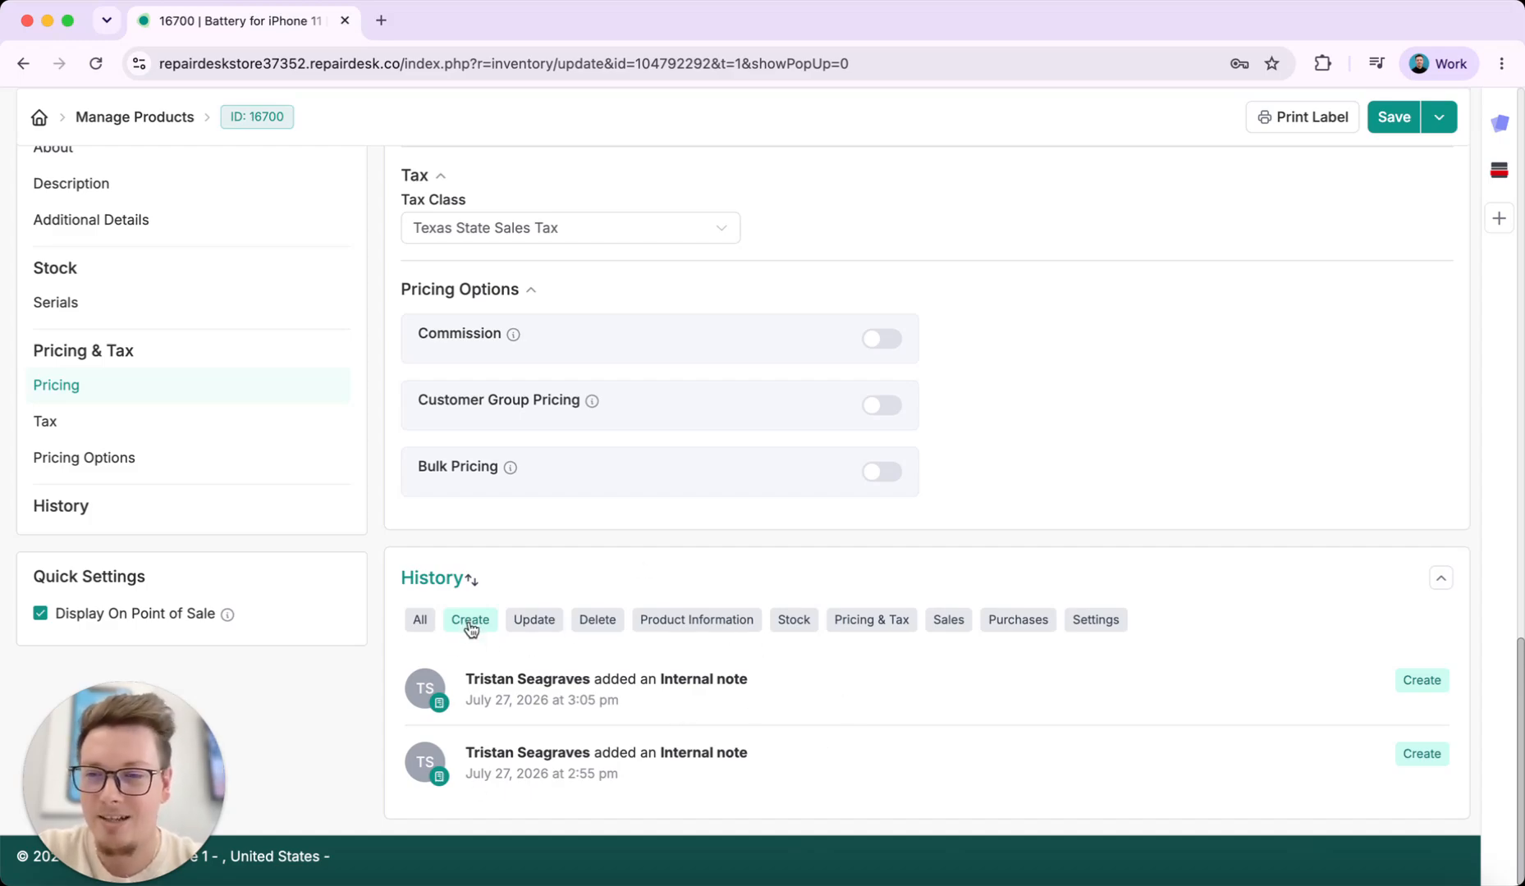
click(421, 625)
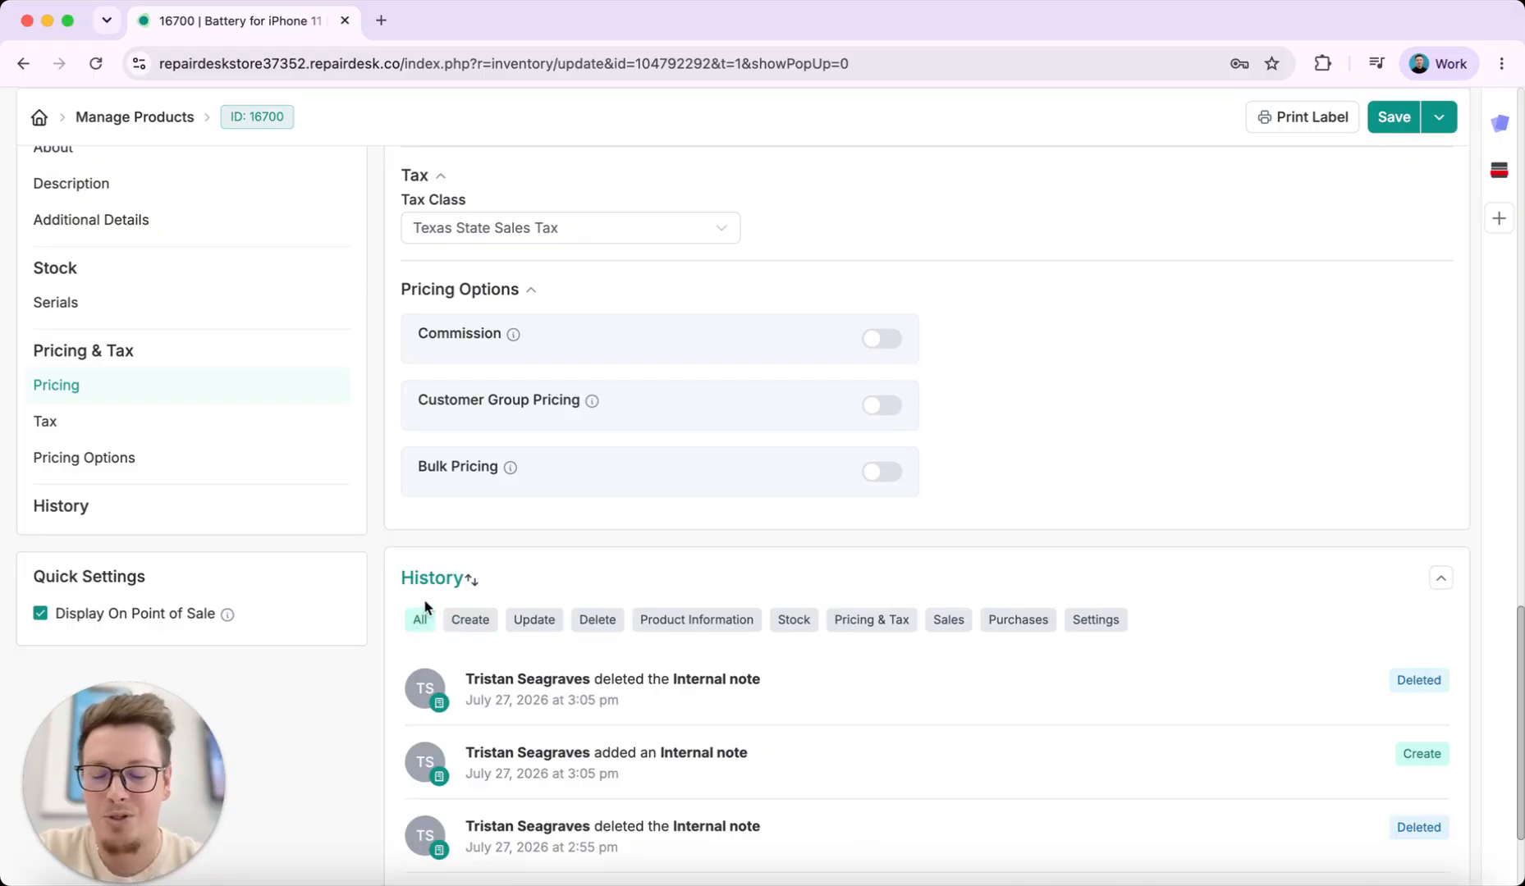